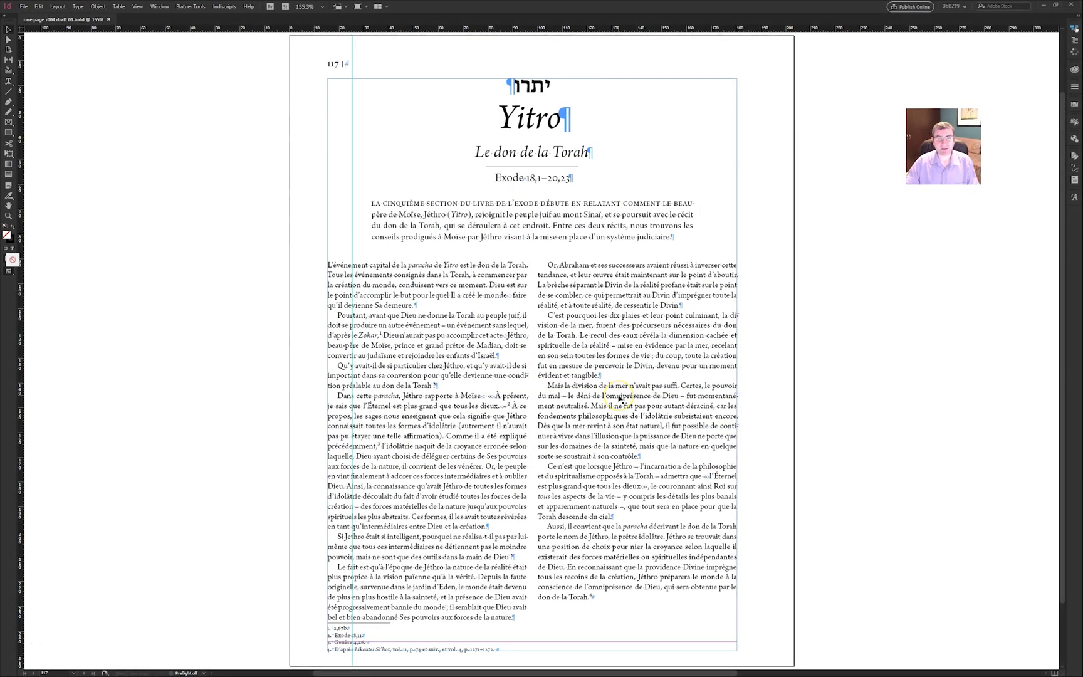
- Inspect the four footnotes at the page bottom, toggling hidden characters and previewing the page
{"action": "left_click", "coordinate": [771, 371]}
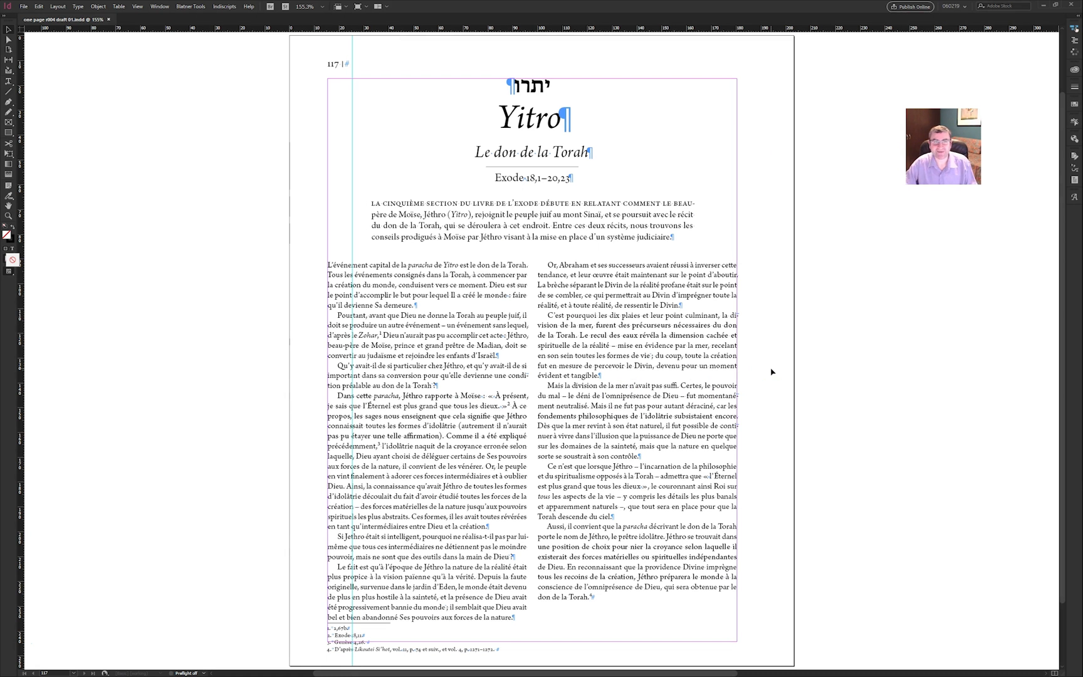
{"action": "left_click", "coordinate": [312, 608]}
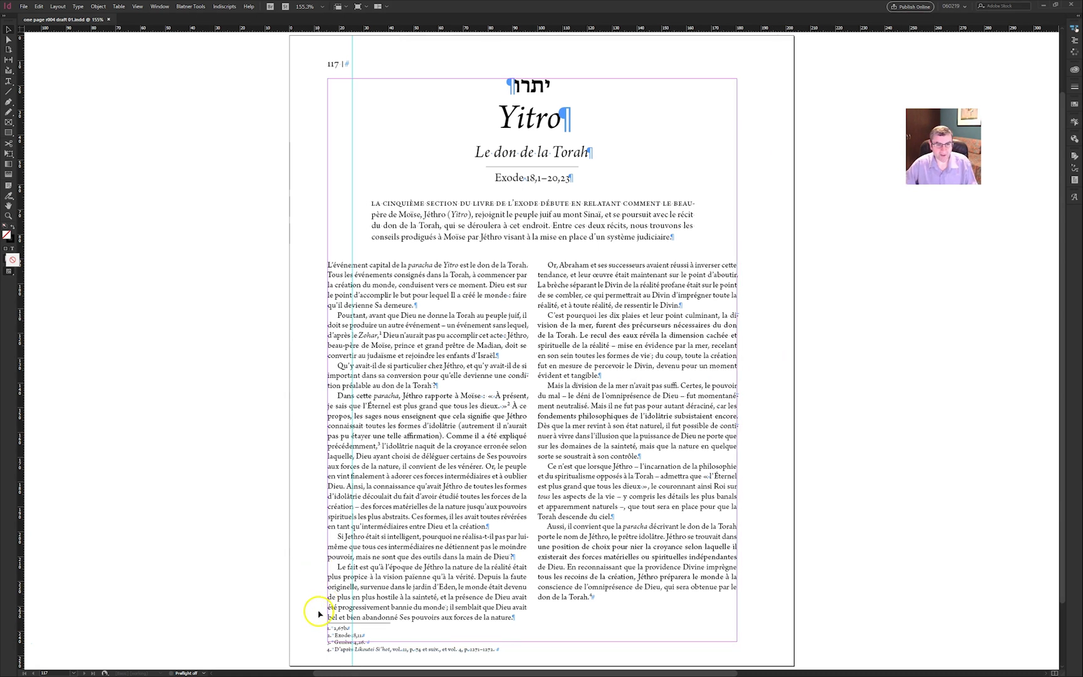
{"action": "left_click_drag", "start_coordinate": [310, 607], "coordinate": [516, 665]}
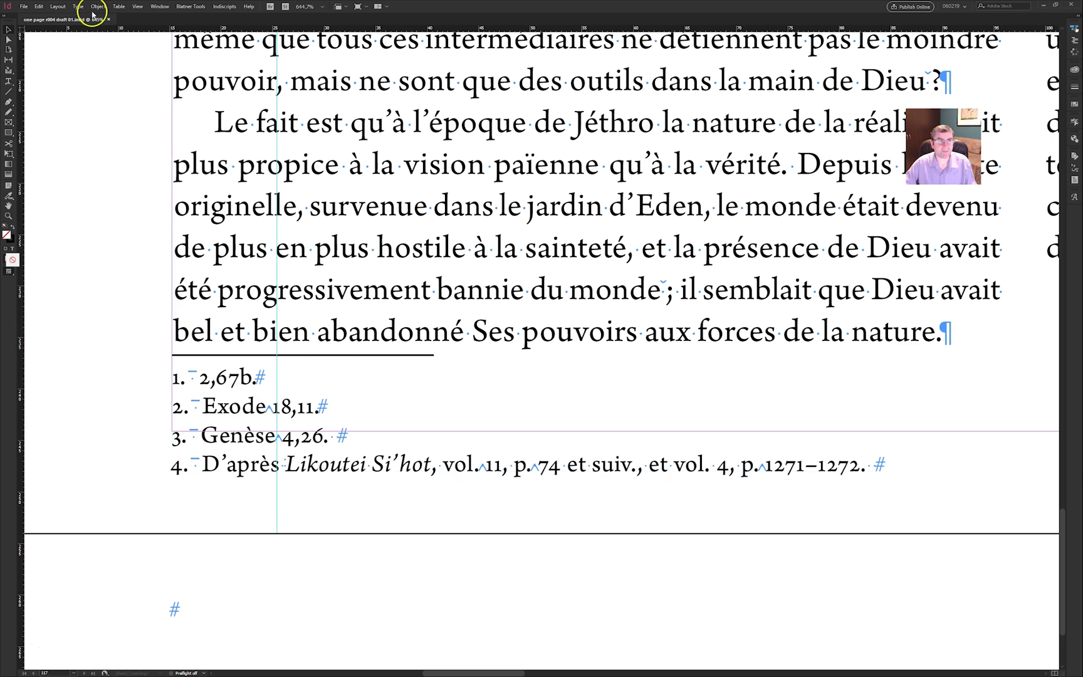
{"action": "left_click", "coordinate": [55, 7]}
{"action": "left_click", "coordinate": [41, 6]}
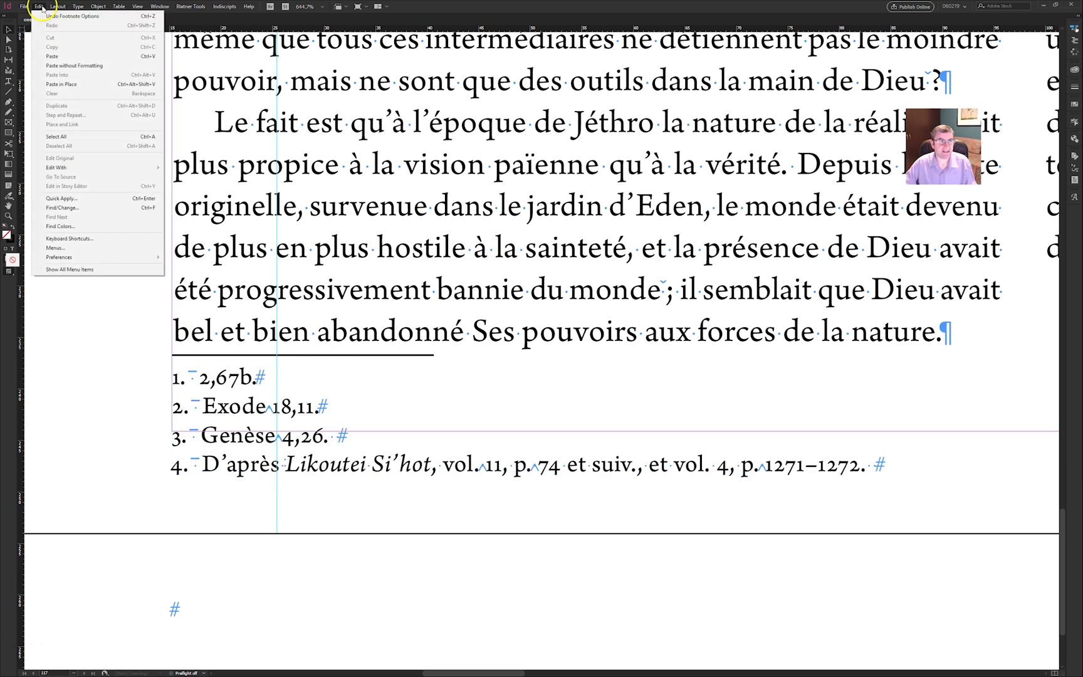
{"action": "left_click", "coordinate": [101, 346]}
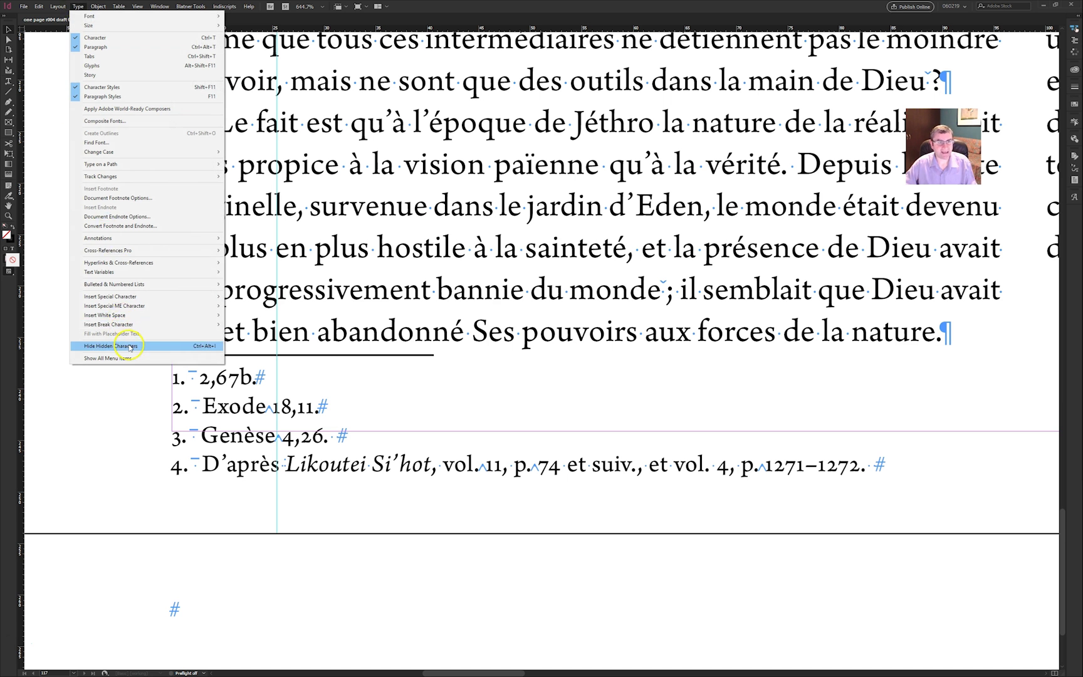
{"action": "left_click", "coordinate": [131, 346]}
{"action": "key", "text": "ctrl+alt+i"}
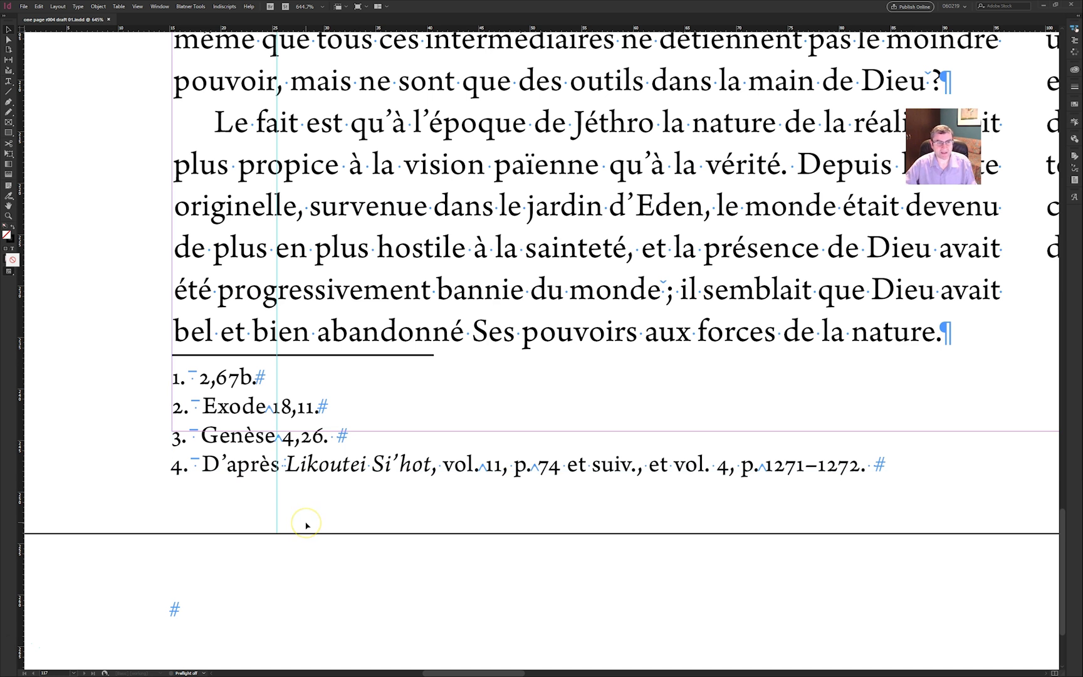
{"action": "left_click", "coordinate": [469, 474]}
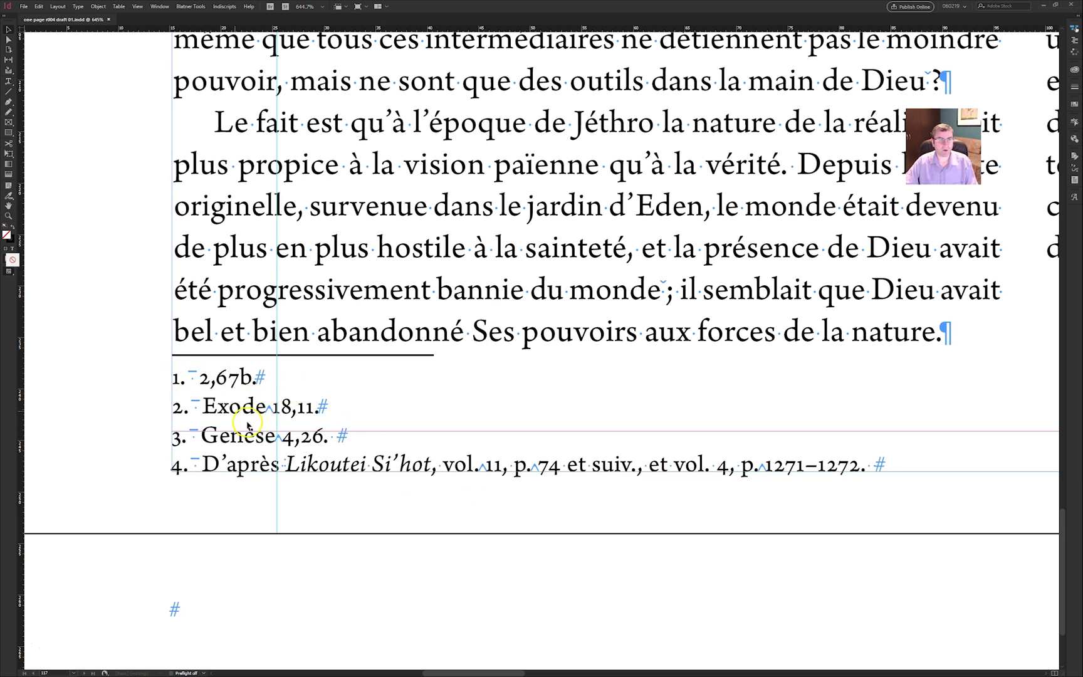
{"action": "key", "text": "w"}
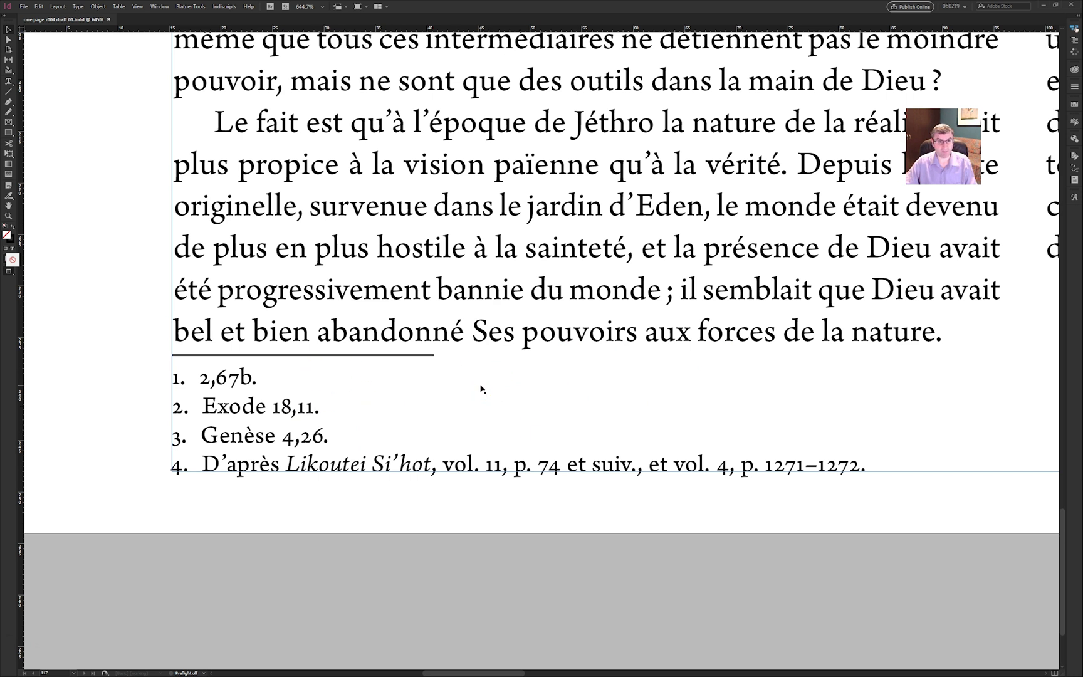
{"action": "key", "text": "w"}
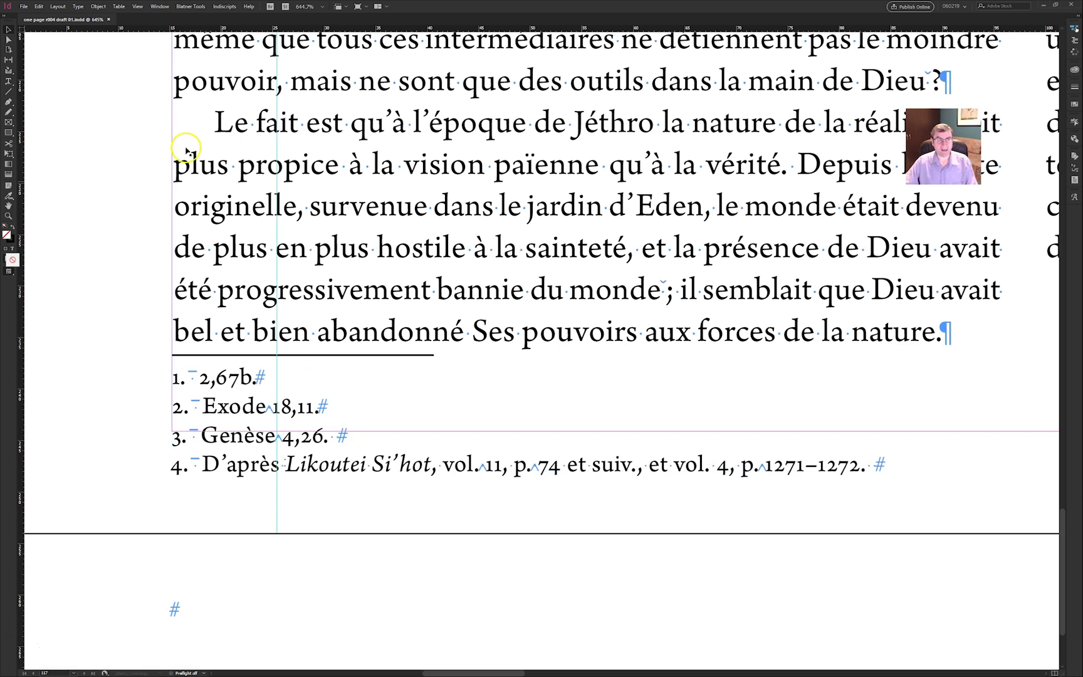
- Review the document footnote and endnote options, closing both without changes
{"action": "left_click", "coordinate": [77, 6]}
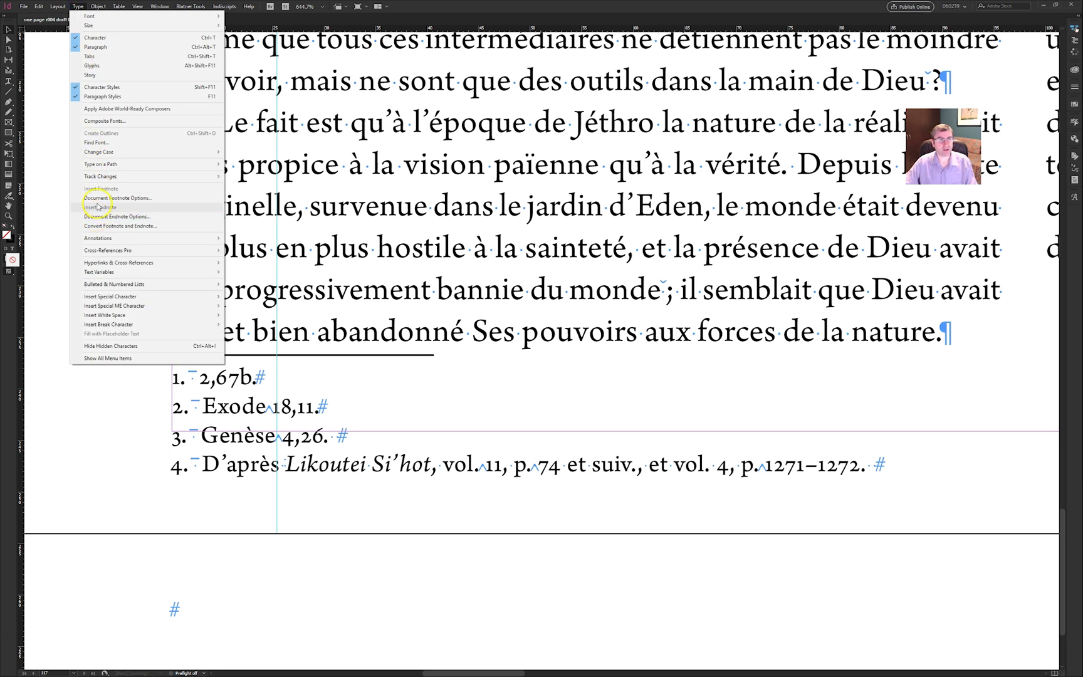
{"action": "left_click", "coordinate": [100, 199]}
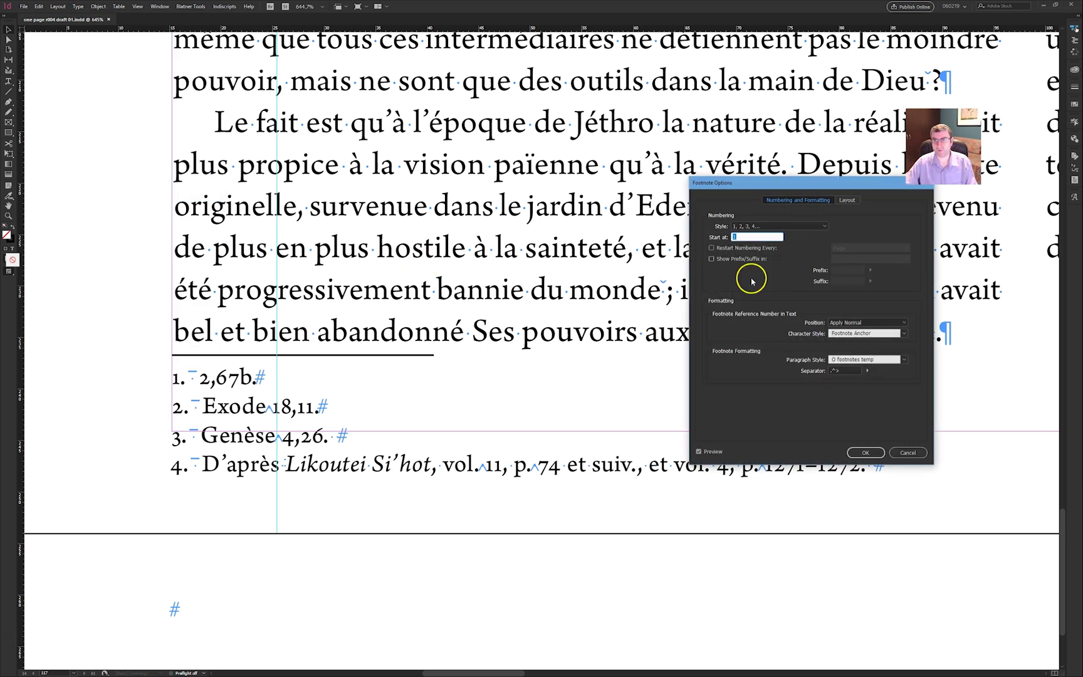
{"action": "left_click", "coordinate": [903, 452]}
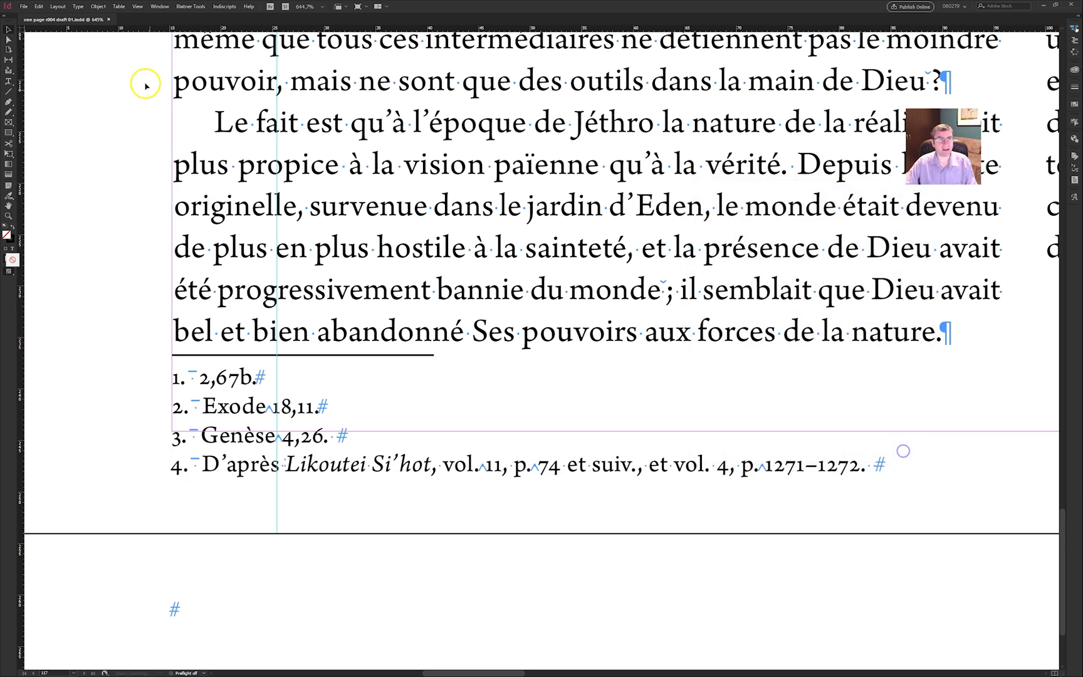
{"action": "left_click", "coordinate": [77, 7]}
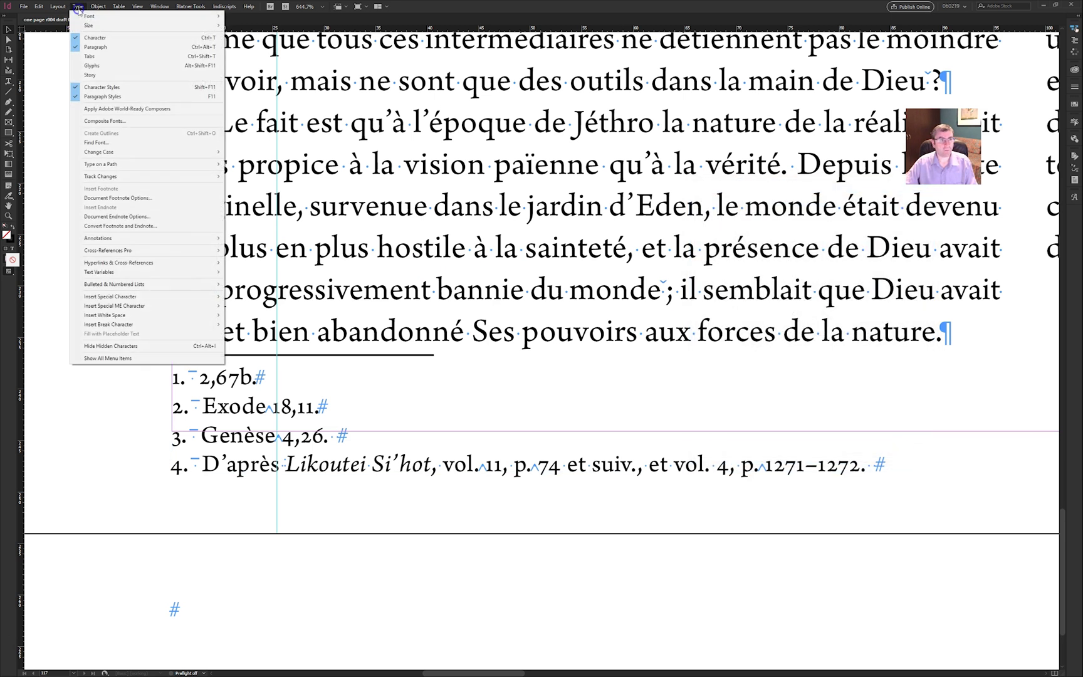
{"action": "left_click", "coordinate": [106, 216]}
{"action": "left_click_drag", "start_coordinate": [489, 211], "coordinate": [573, 166]}
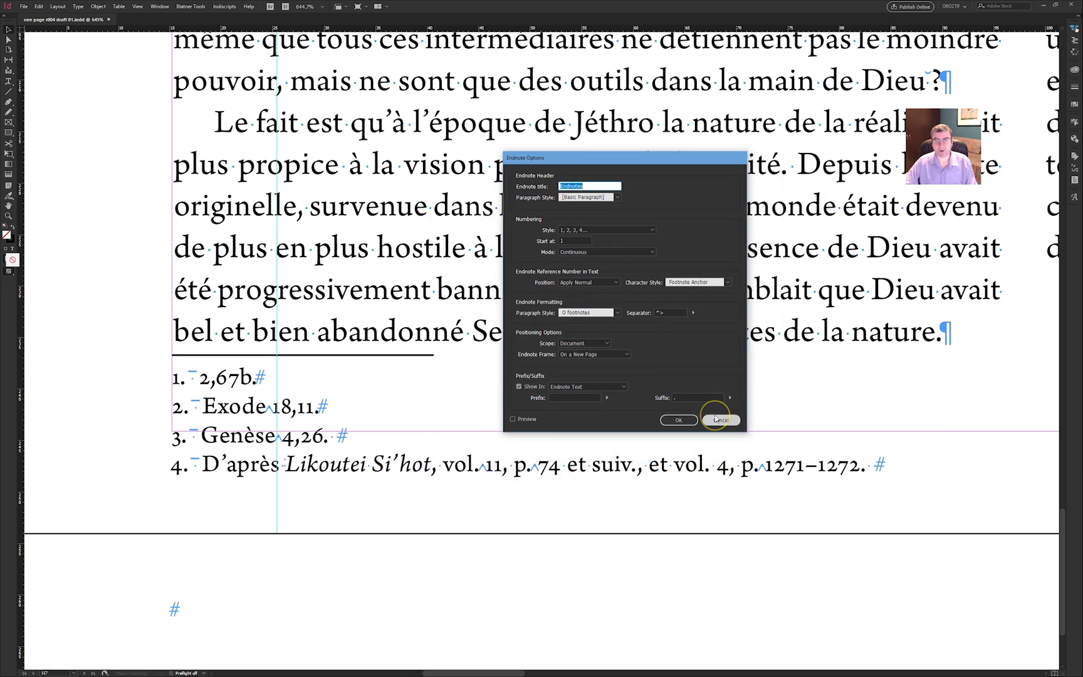
{"action": "left_click", "coordinate": [715, 418]}
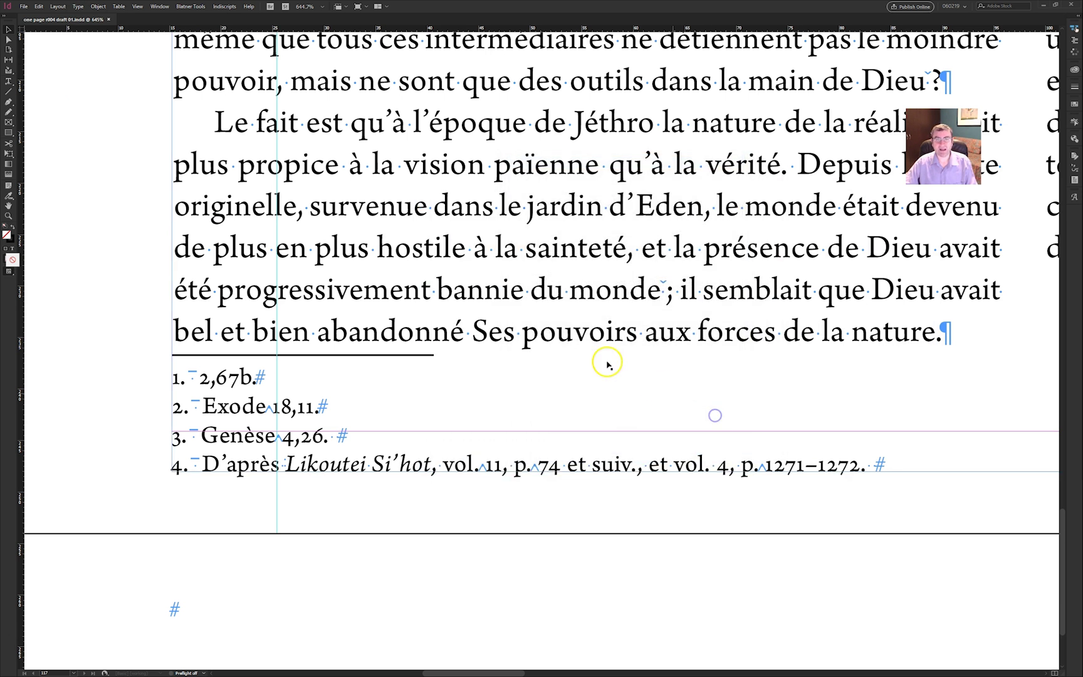
- Convert all footnotes to endnotes and fit the page in view
{"action": "left_click", "coordinate": [78, 7]}
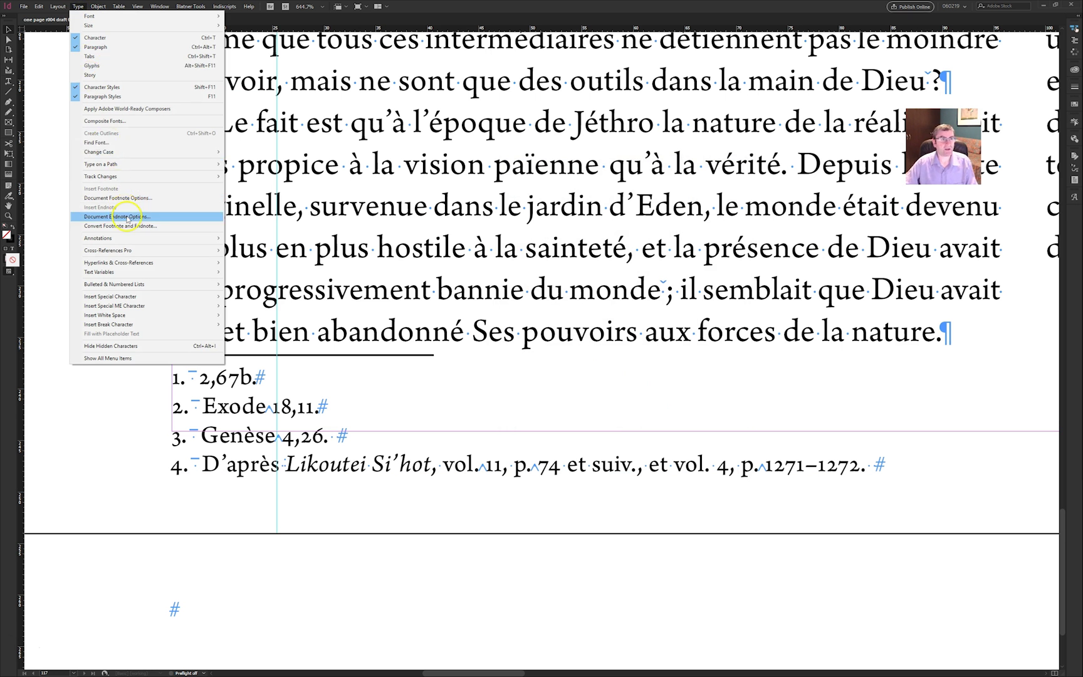
{"action": "left_click", "coordinate": [127, 225]}
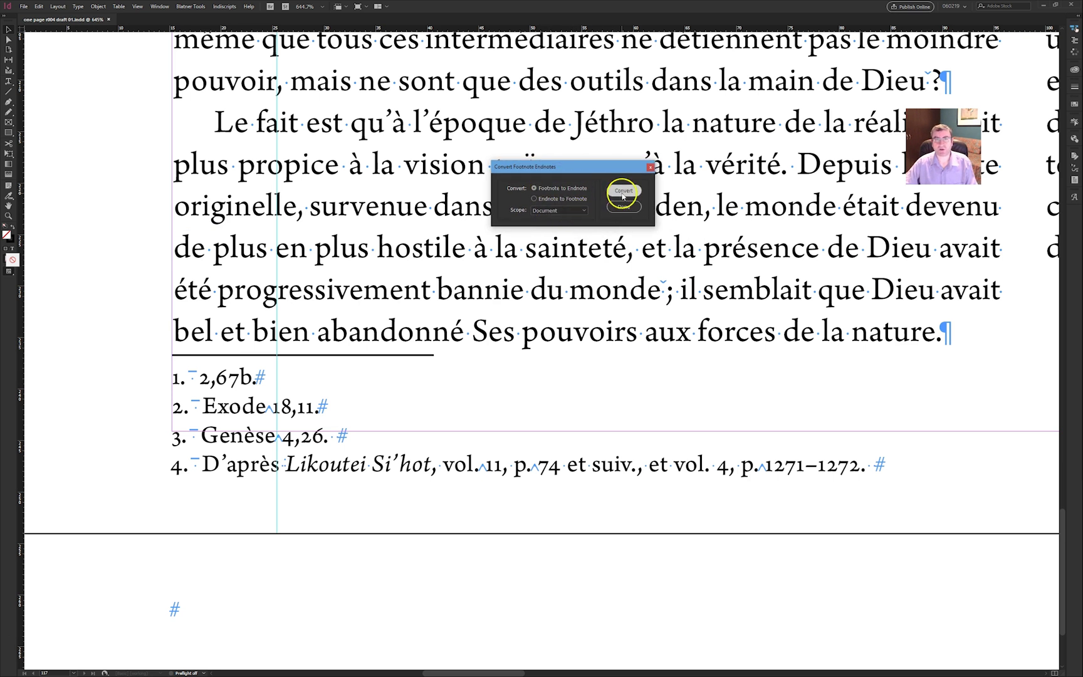
{"action": "left_click", "coordinate": [624, 190]}
{"action": "left_click", "coordinate": [590, 375]}
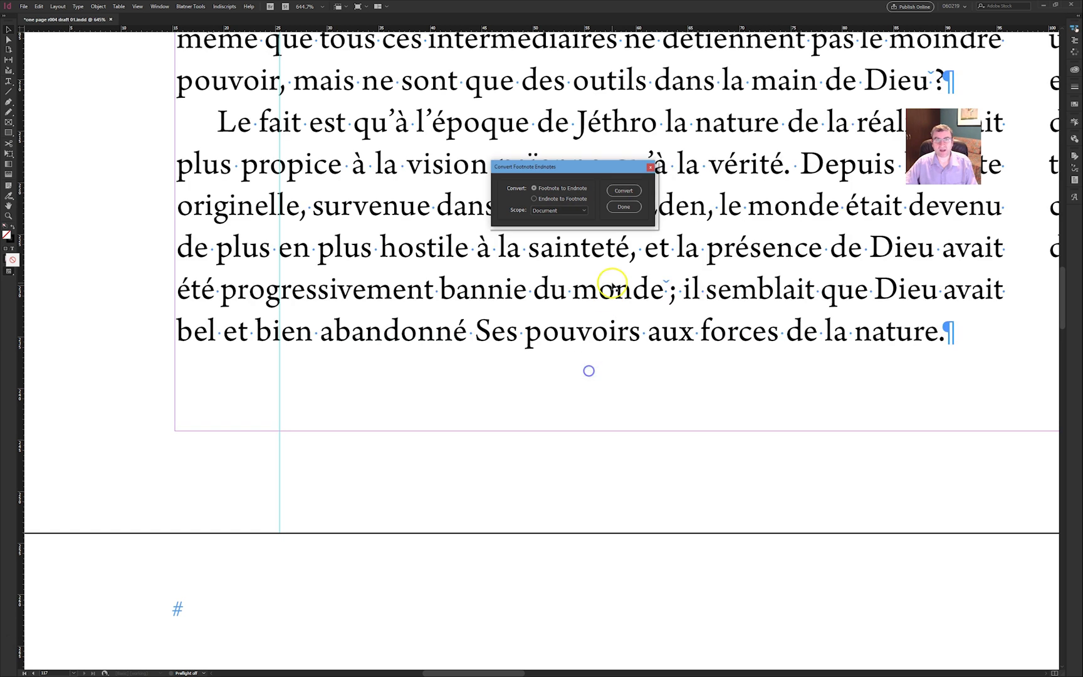
{"action": "left_click", "coordinate": [623, 206]}
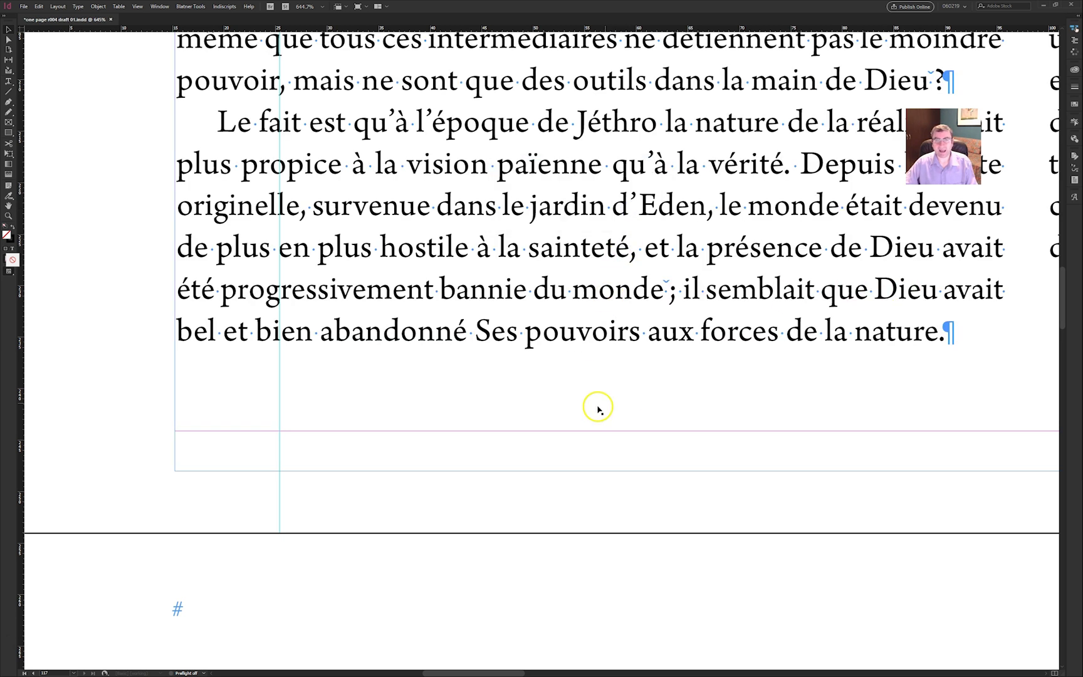
{"action": "key", "text": "ctrl+0"}
- Go to the endnotes page, zoom in, and delete the Endnotes heading
{"action": "key", "text": "shift+Page_Down"}
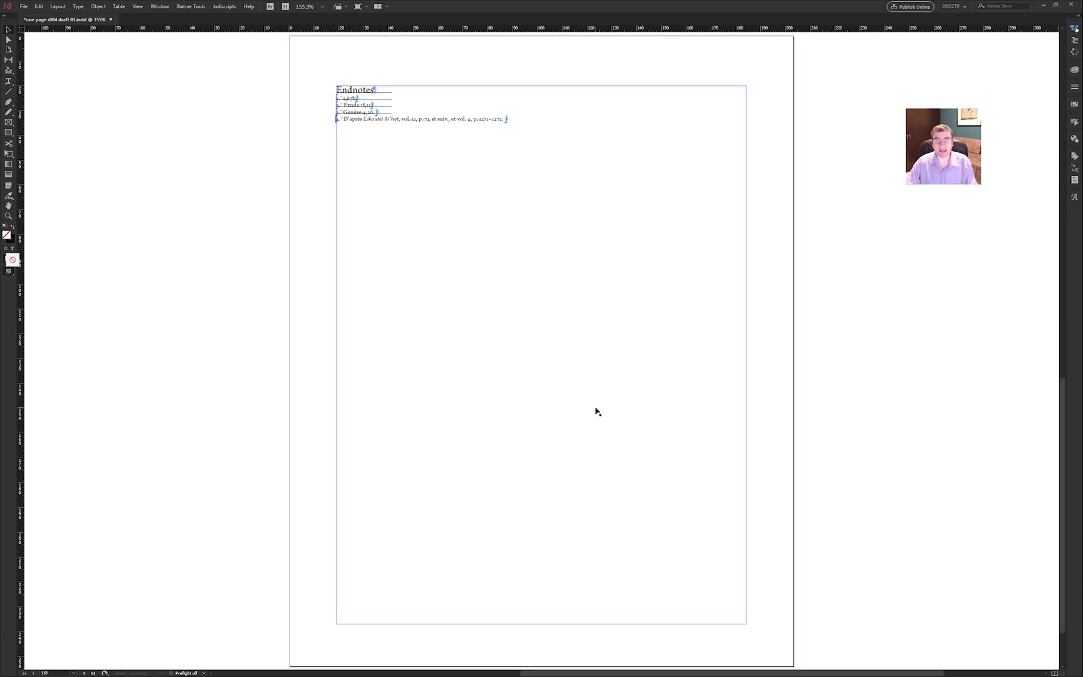
{"action": "left_click_drag", "start_coordinate": [312, 72], "coordinate": [618, 186]}
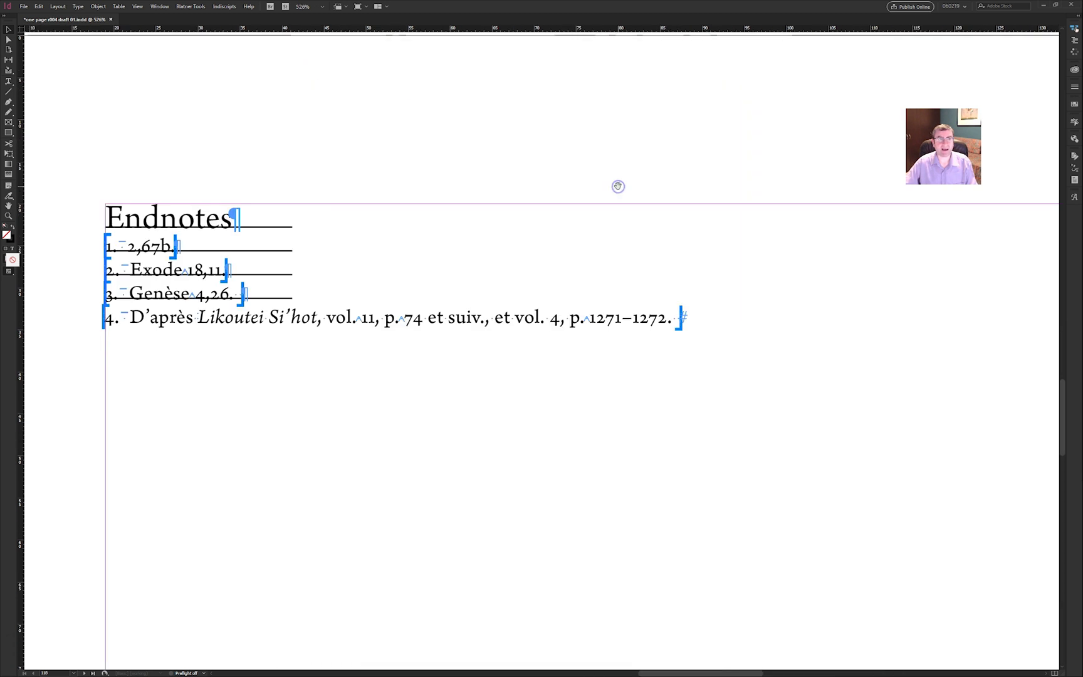
{"action": "left_click_drag", "start_coordinate": [370, 380], "coordinate": [611, 368]}
{"action": "left_click", "coordinate": [515, 226]}
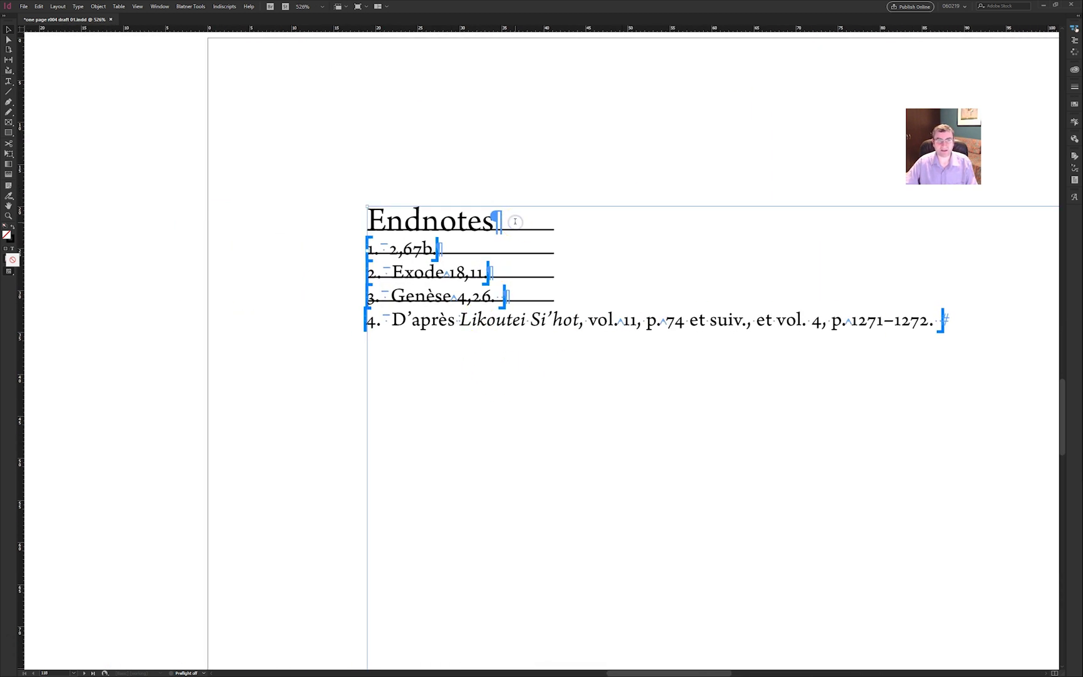
{"action": "double_click", "coordinate": [514, 222]}
{"action": "triple_click", "coordinate": [515, 222]}
{"action": "key", "text": "Delete"}
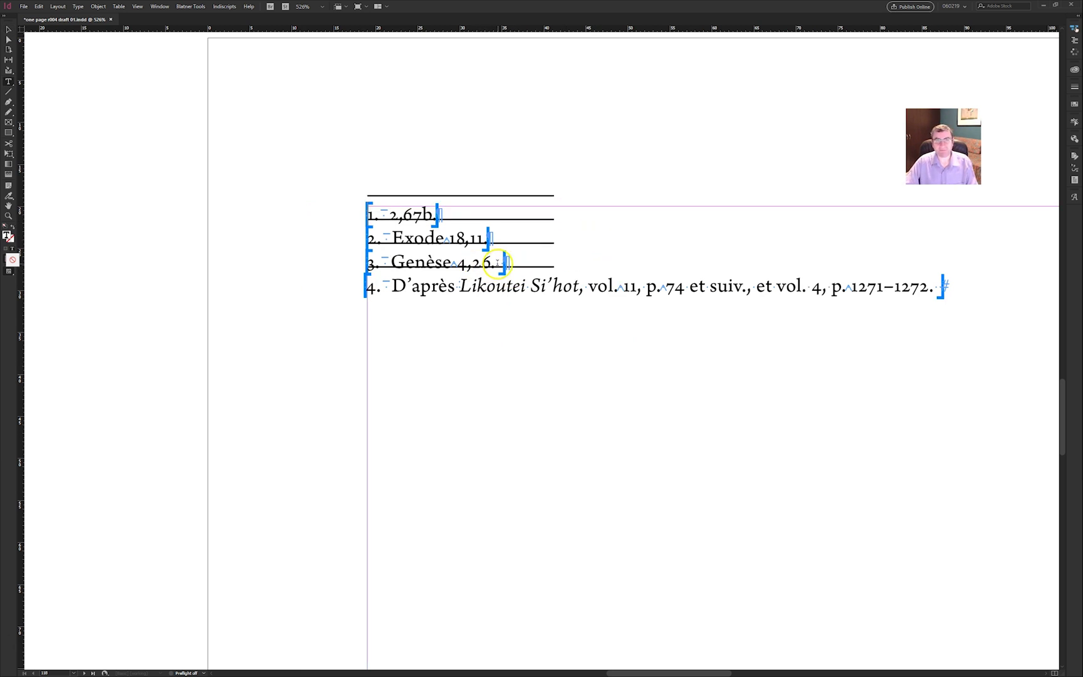
{"action": "left_click_drag", "start_coordinate": [497, 264], "coordinate": [502, 262]}
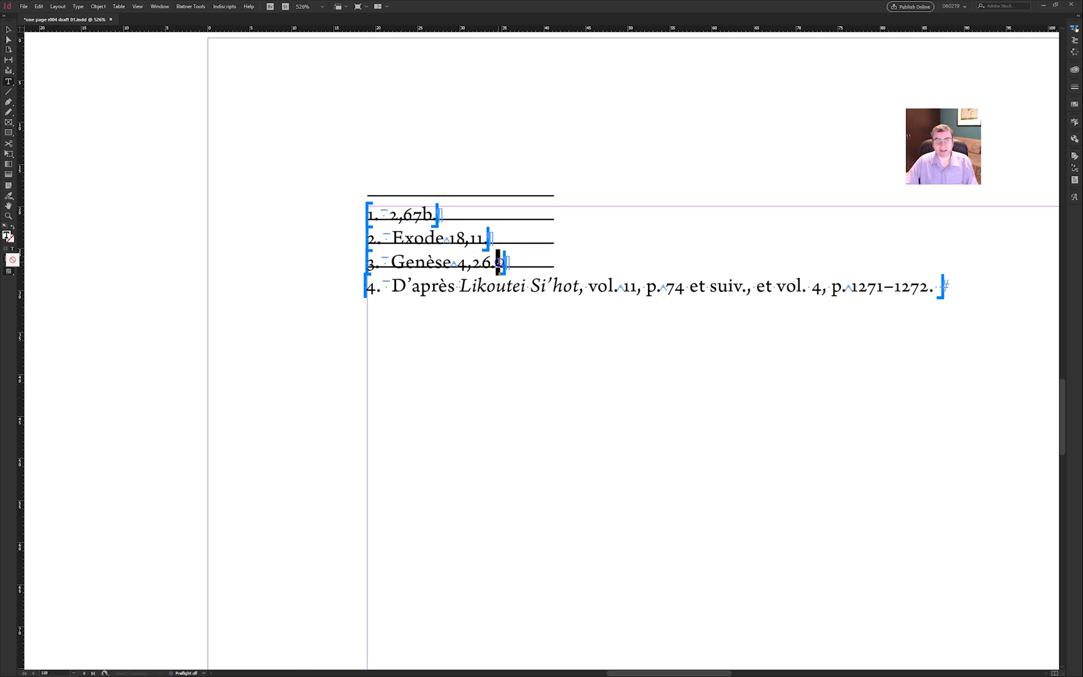
{"action": "left_click", "coordinate": [937, 286]}
- Run a first GREP Find/Change, Change All, on the endnotes story
{"action": "key", "text": "ctrl+f"}
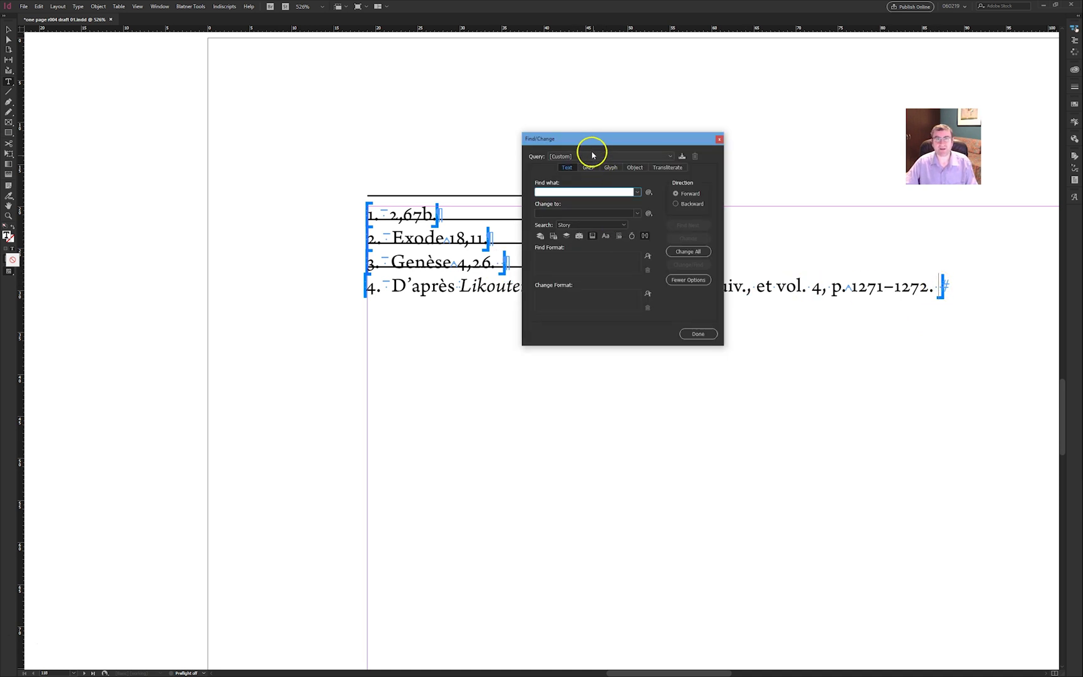
{"action": "left_click_drag", "start_coordinate": [588, 145], "coordinate": [590, 286]}
{"action": "left_click", "coordinate": [589, 314]}
{"action": "type", "text": "~8"}
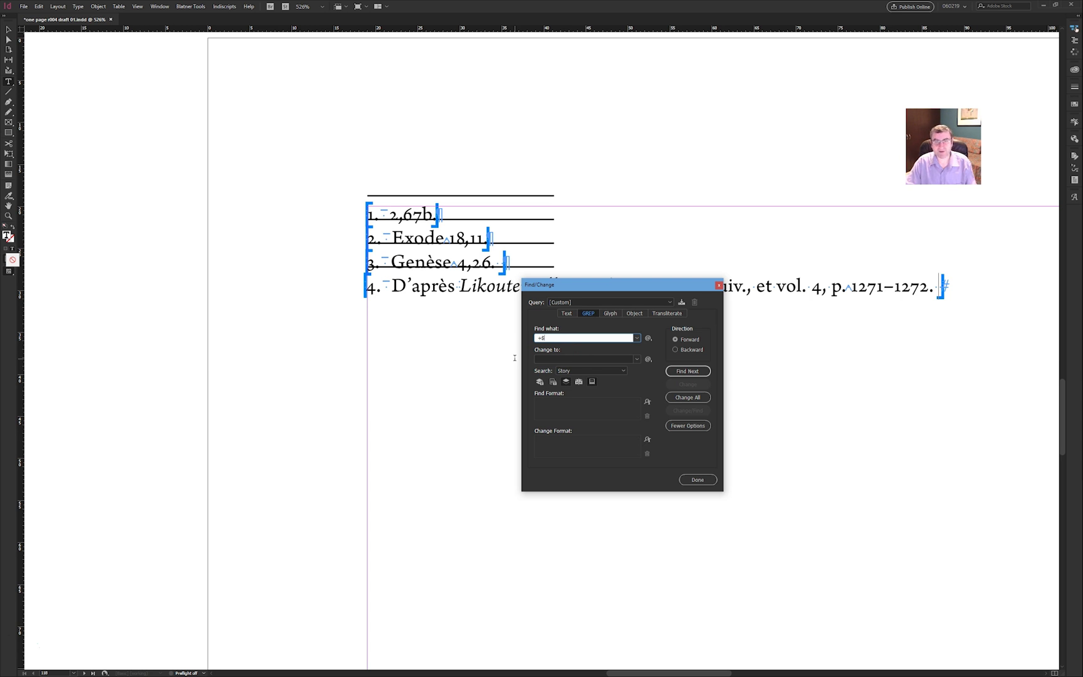
{"action": "key", "text": "Tab"}
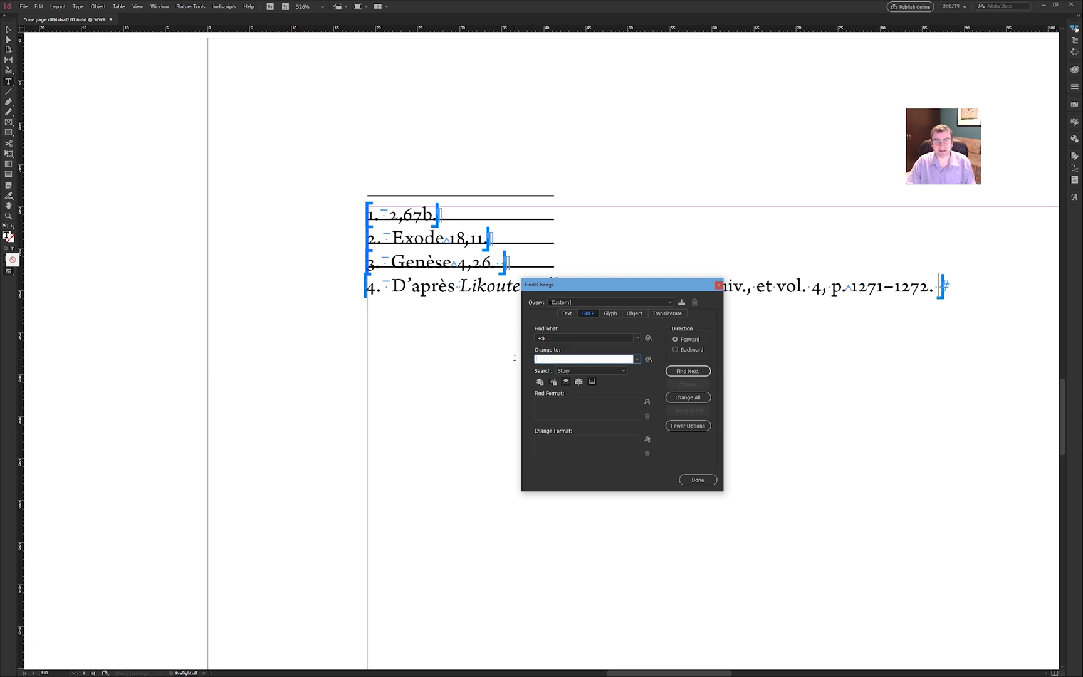
{"action": "left_click", "coordinate": [678, 398]}
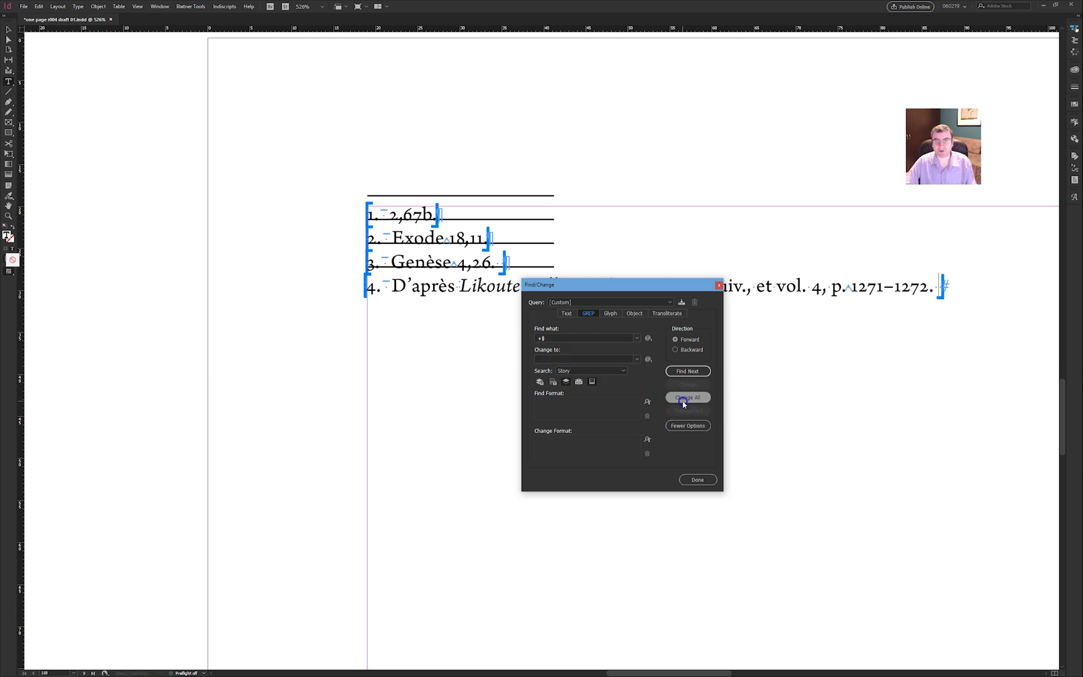
{"action": "left_click", "coordinate": [590, 355]}
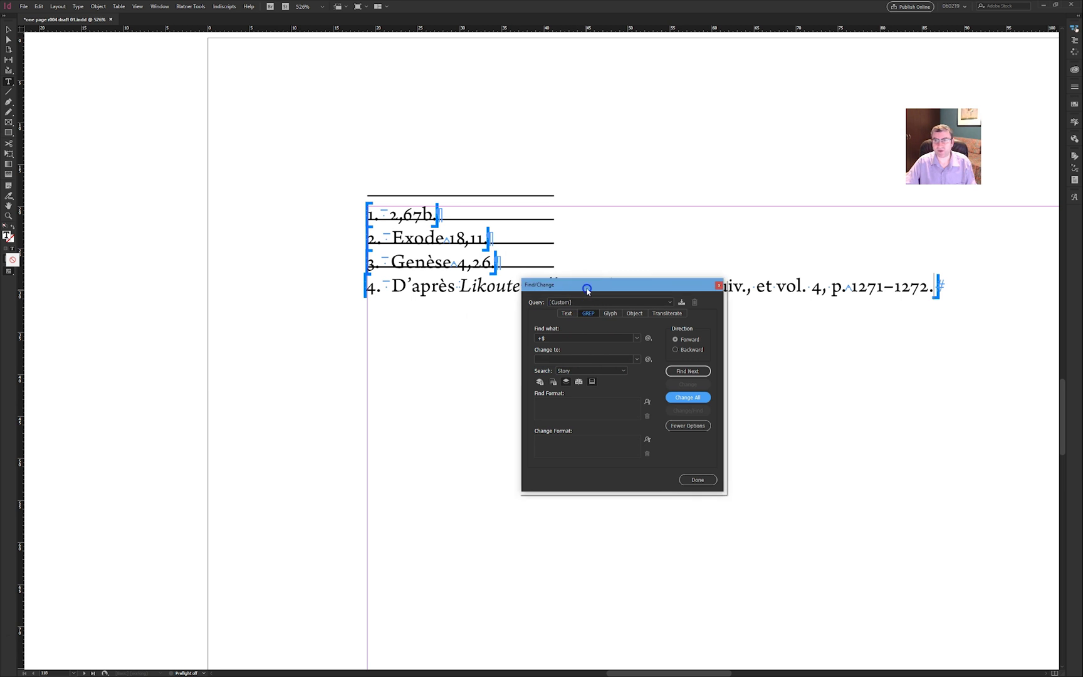
- Replace paragraph returns with nothing via GREP to join the notes onto one line
{"action": "left_click_drag", "start_coordinate": [585, 285], "coordinate": [582, 304]}
{"action": "left_click", "coordinate": [538, 356]}
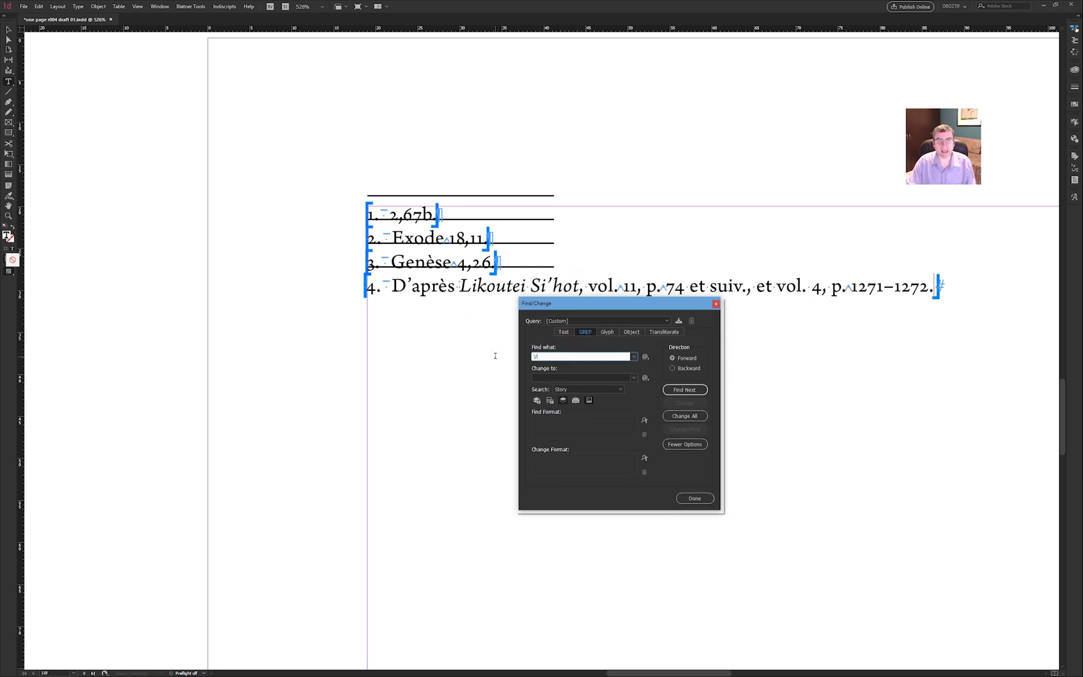
{"action": "key", "text": "Tab"}
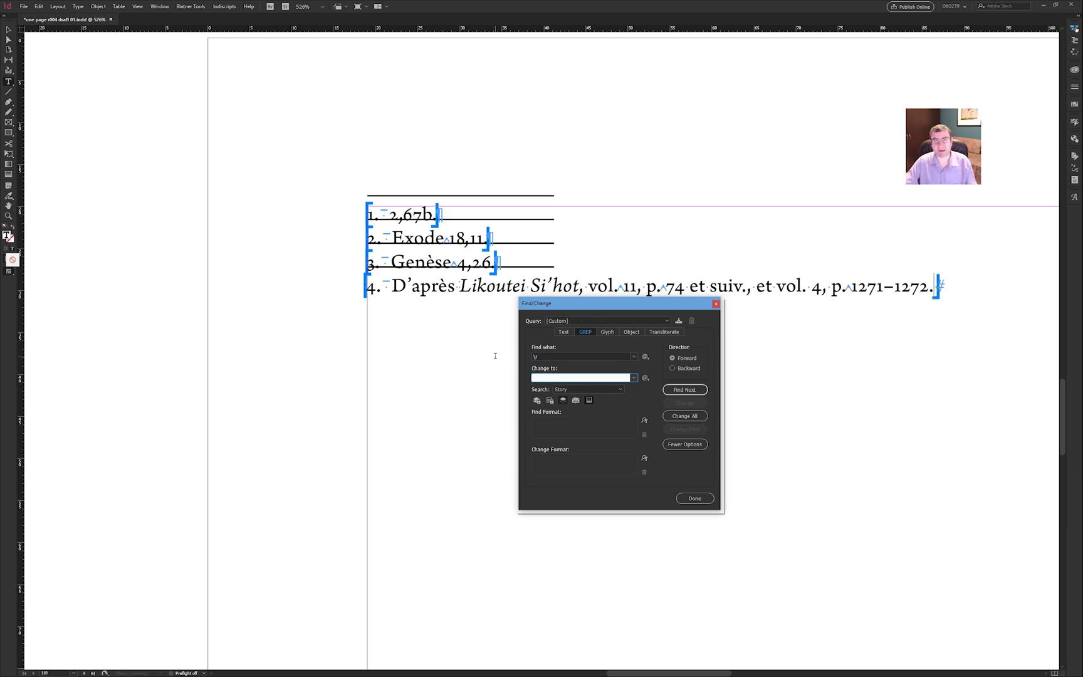
{"action": "left_click", "coordinate": [685, 414]}
{"action": "left_click", "coordinate": [590, 352]}
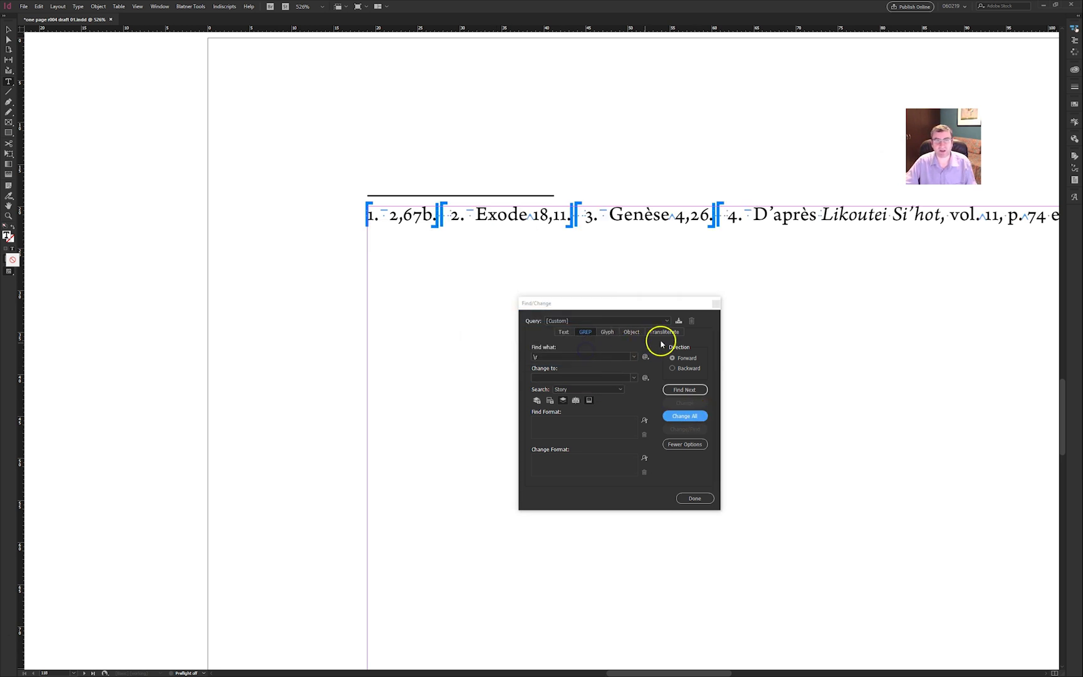
{"action": "left_click", "coordinate": [718, 304]}
{"action": "left_click", "coordinate": [687, 218]}
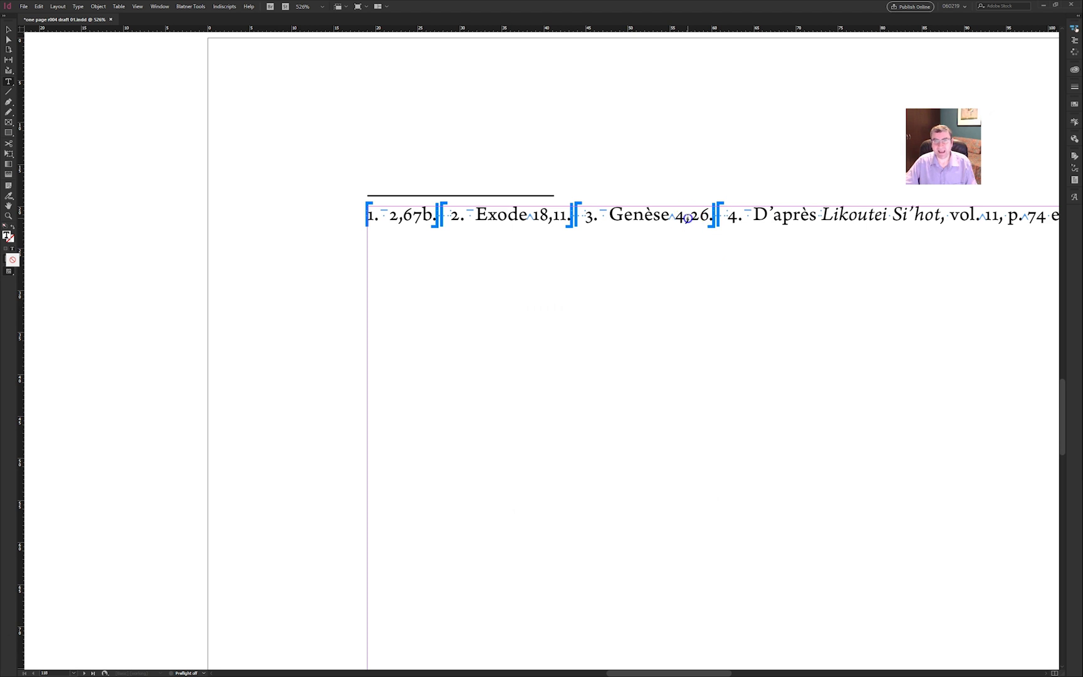
- Fit the page, select the whole endnotes 1–4 line, and zoom in on it
{"action": "key", "text": "ctrl+0"}
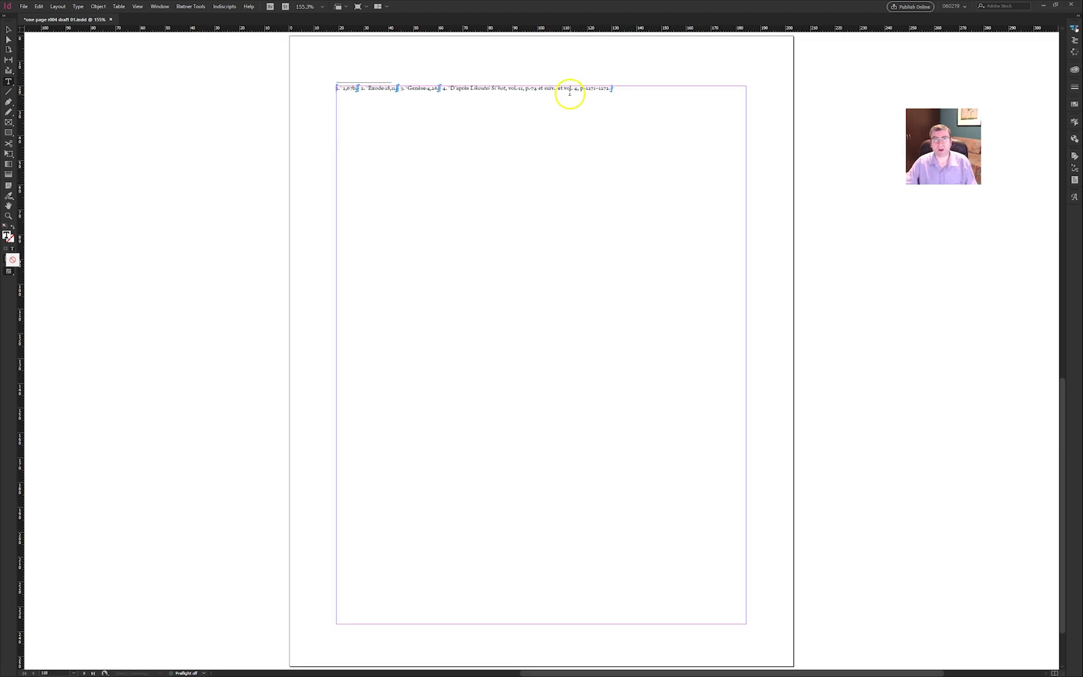
{"action": "double_click", "coordinate": [568, 89]}
{"action": "left_click", "coordinate": [568, 87]}
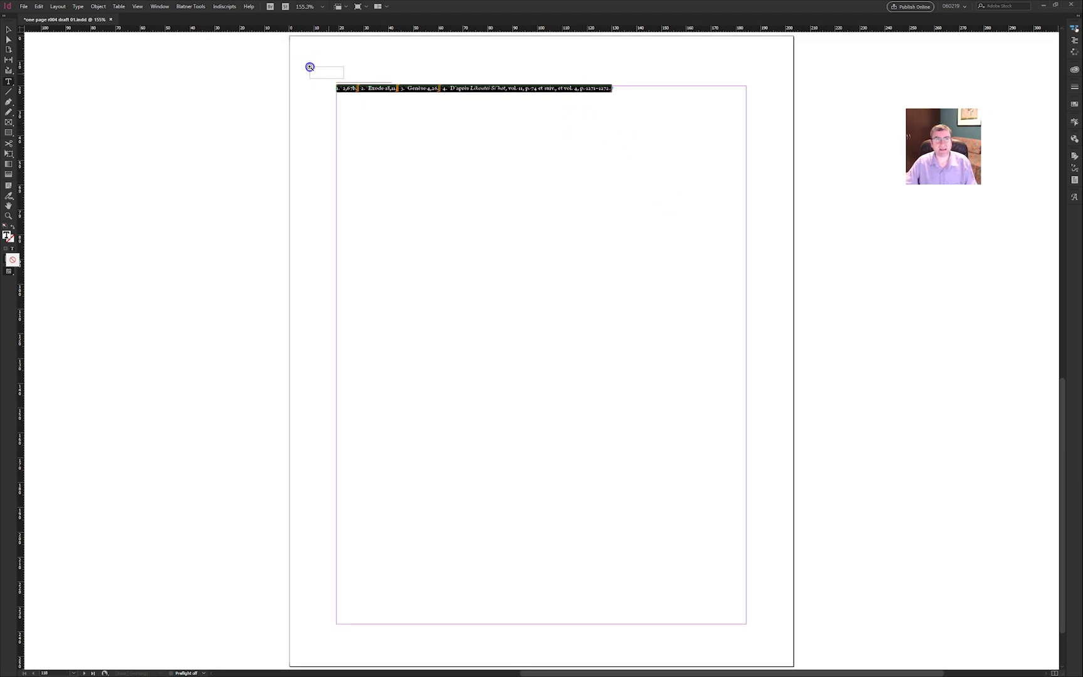
{"action": "left_click_drag", "start_coordinate": [307, 64], "coordinate": [715, 164]}
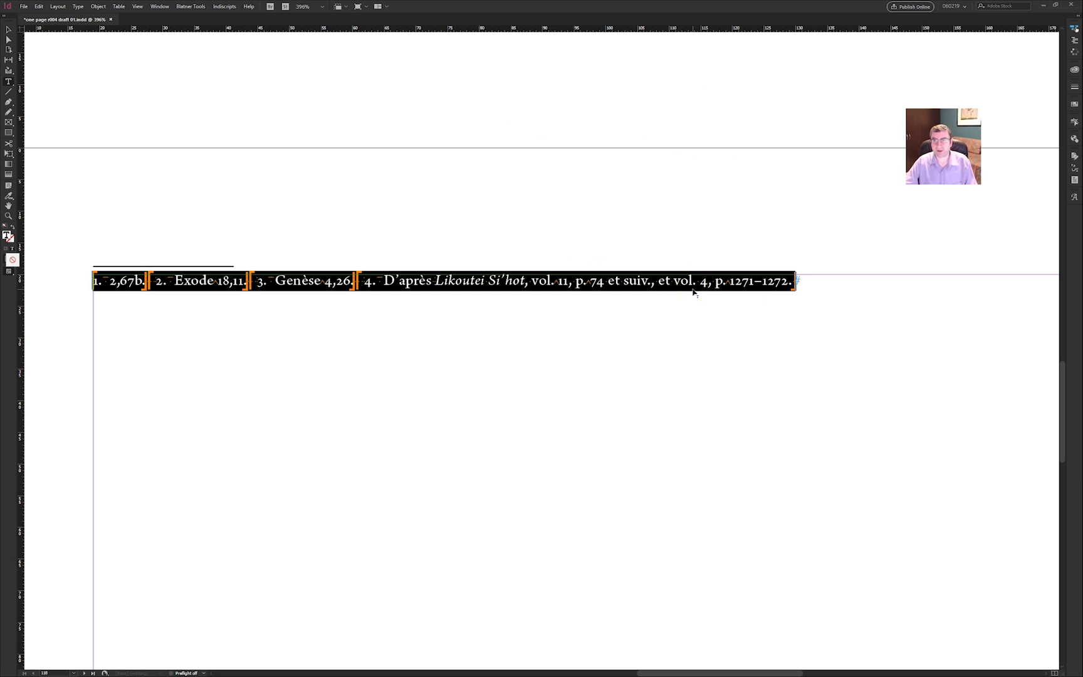
- On page 117, hide hidden characters while checking note references, then return to page 118
{"action": "key", "text": "ctrl+0"}
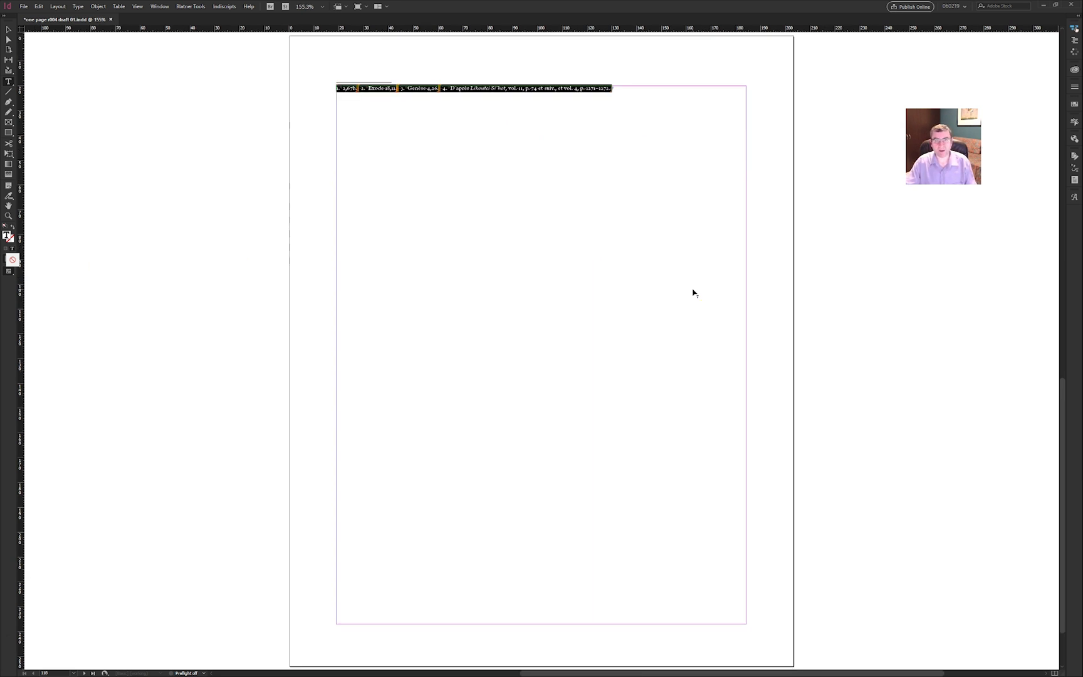
{"action": "key", "text": "shift+Page_Up"}
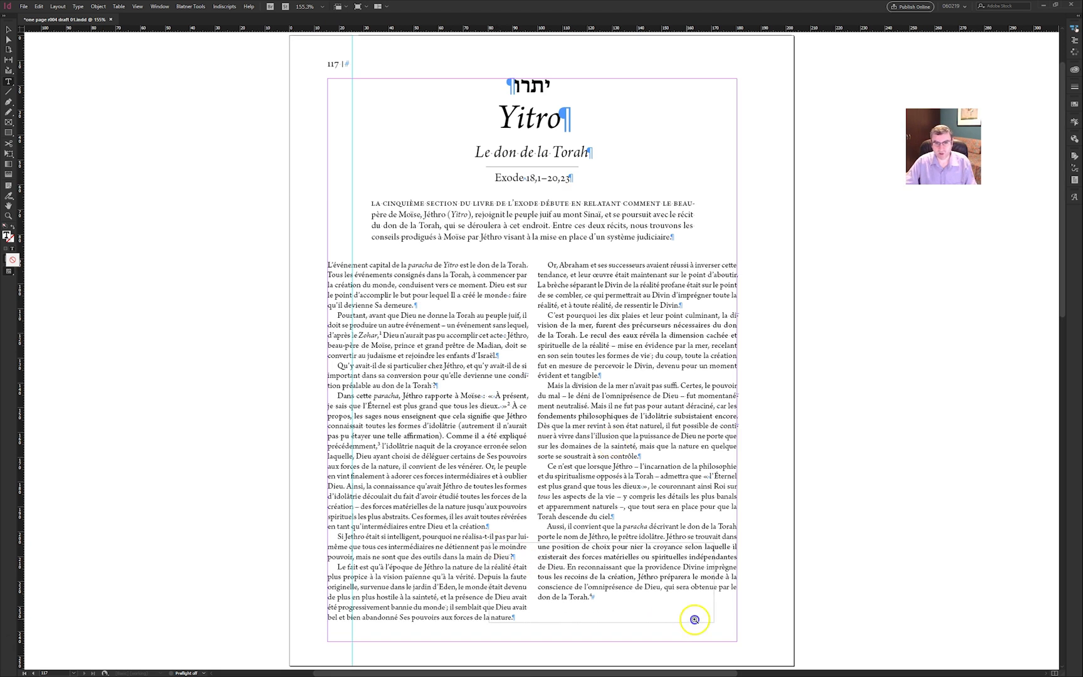
{"action": "left_click_drag", "start_coordinate": [488, 542], "coordinate": [719, 623]}
{"action": "key", "text": "ctrl+alt+i"}
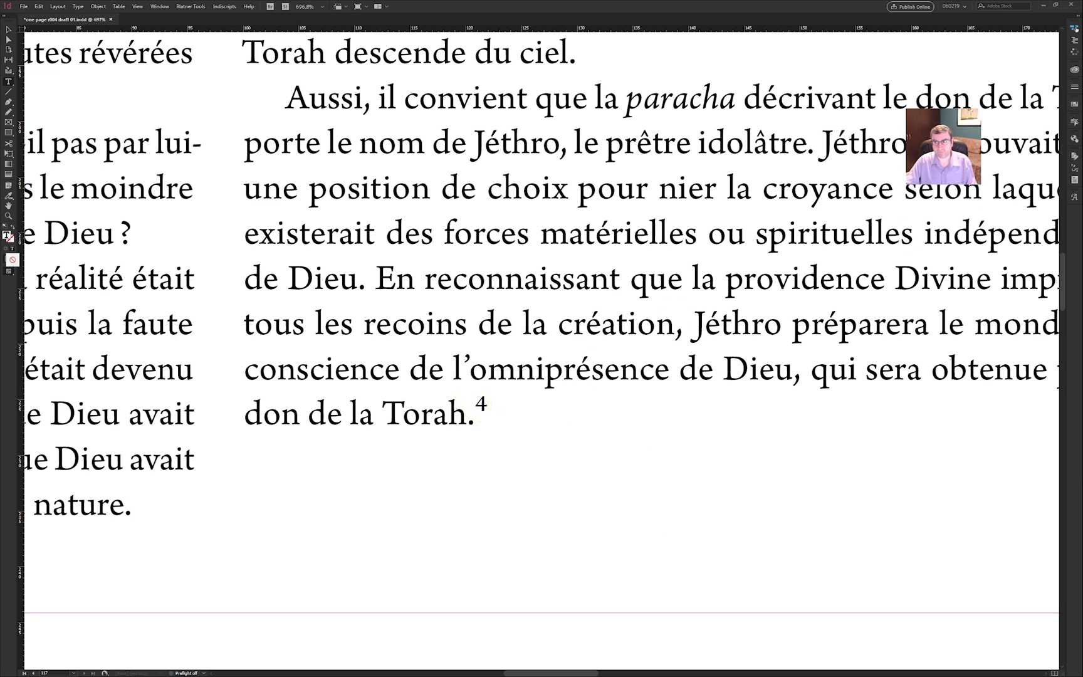
{"action": "key", "text": "ctrl+0"}
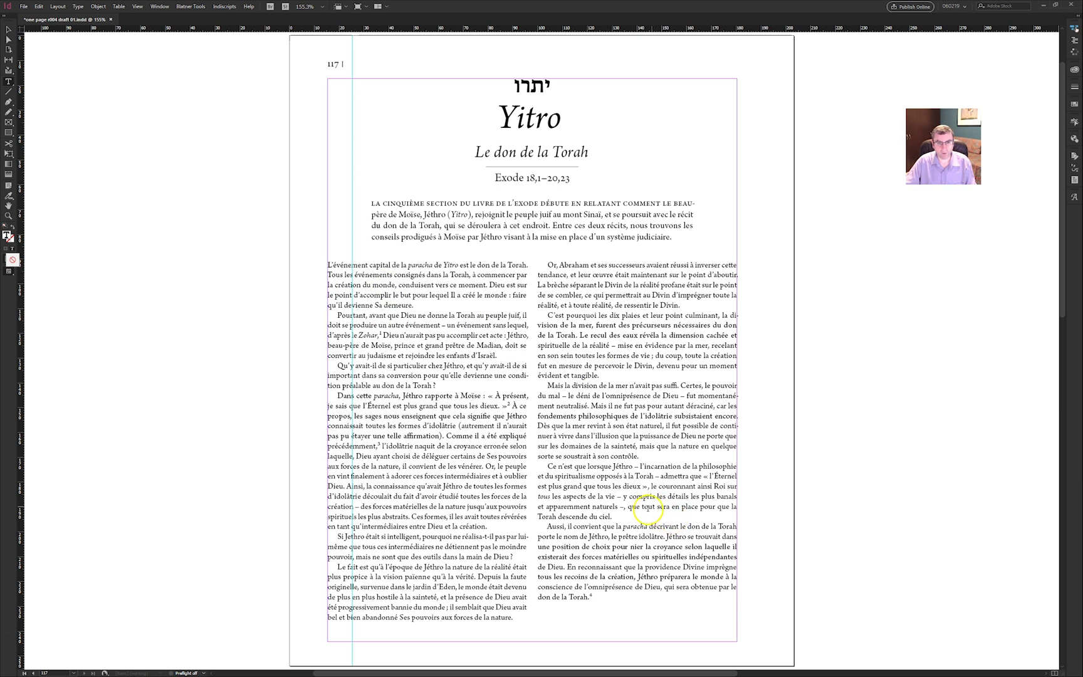
{"action": "left_click", "coordinate": [585, 468], "text": "ctrl"}
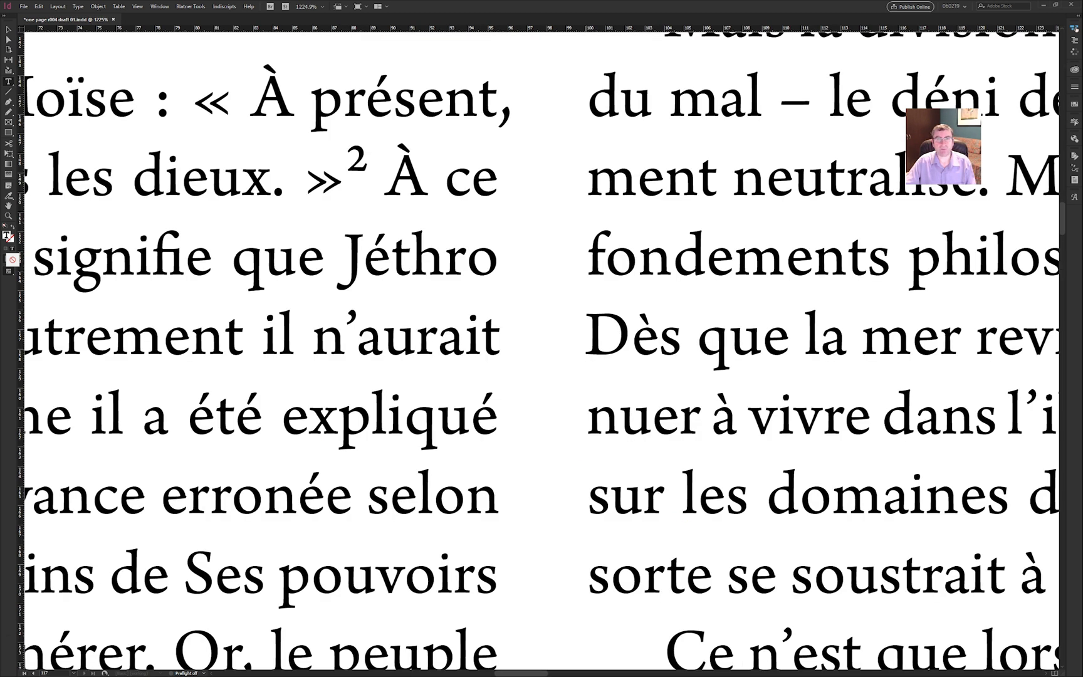
{"action": "key", "text": "ctrl+0"}
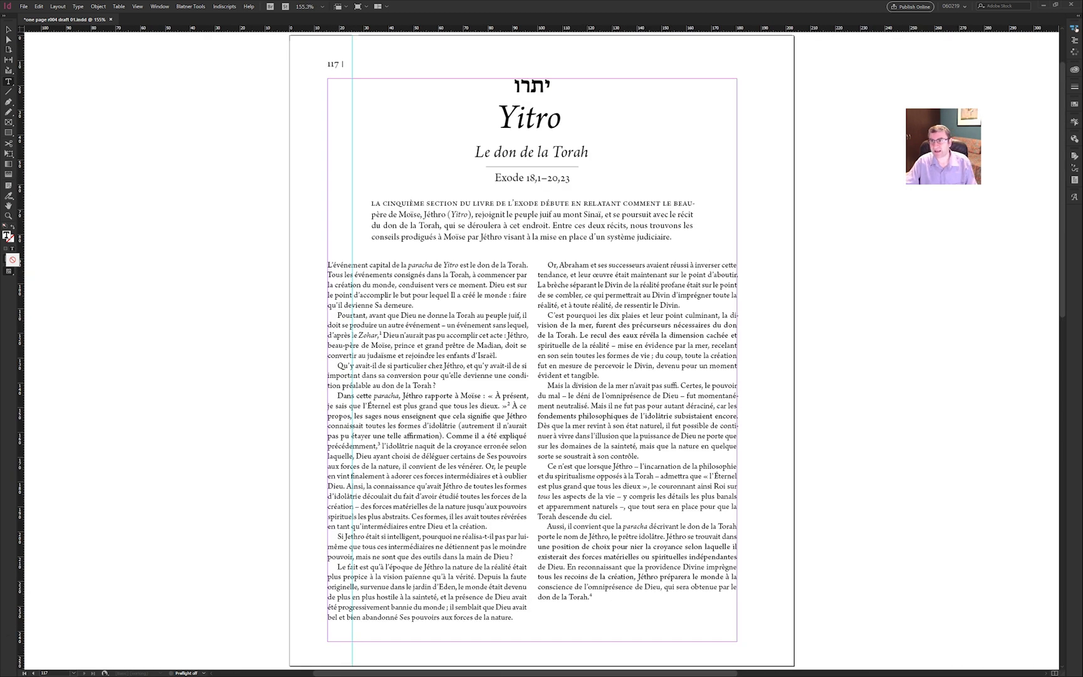
{"action": "key", "text": "shift+Page_Down"}
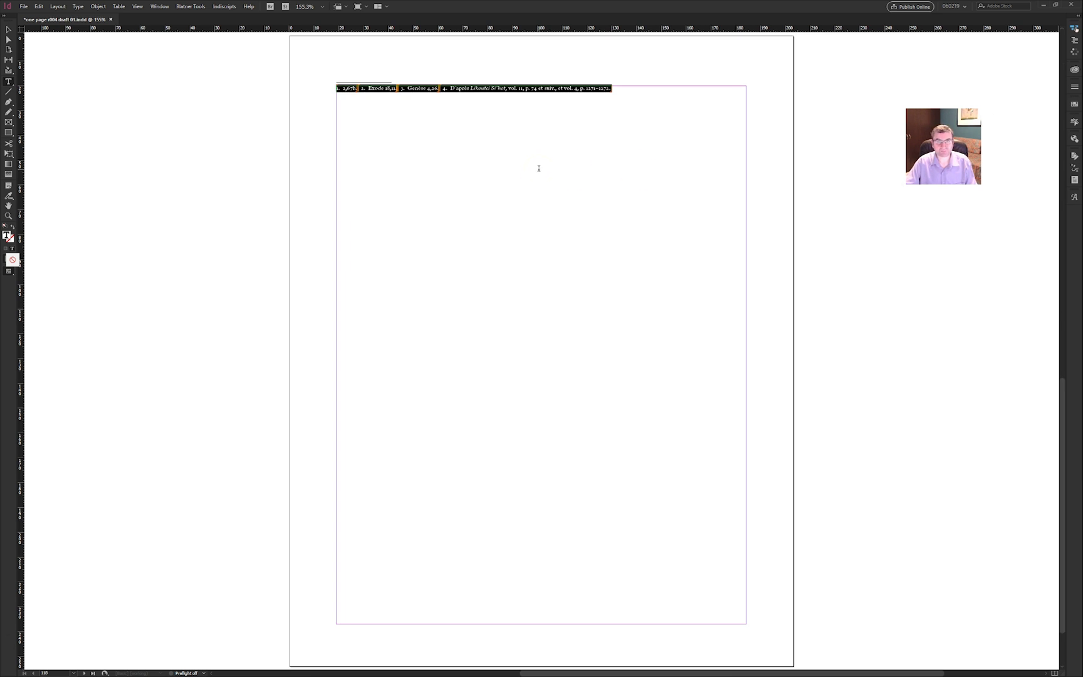
- Cut the run-in endnotes from the otherwise empty page
{"action": "key", "text": "Escape"}
{"action": "key", "text": "Delete"}
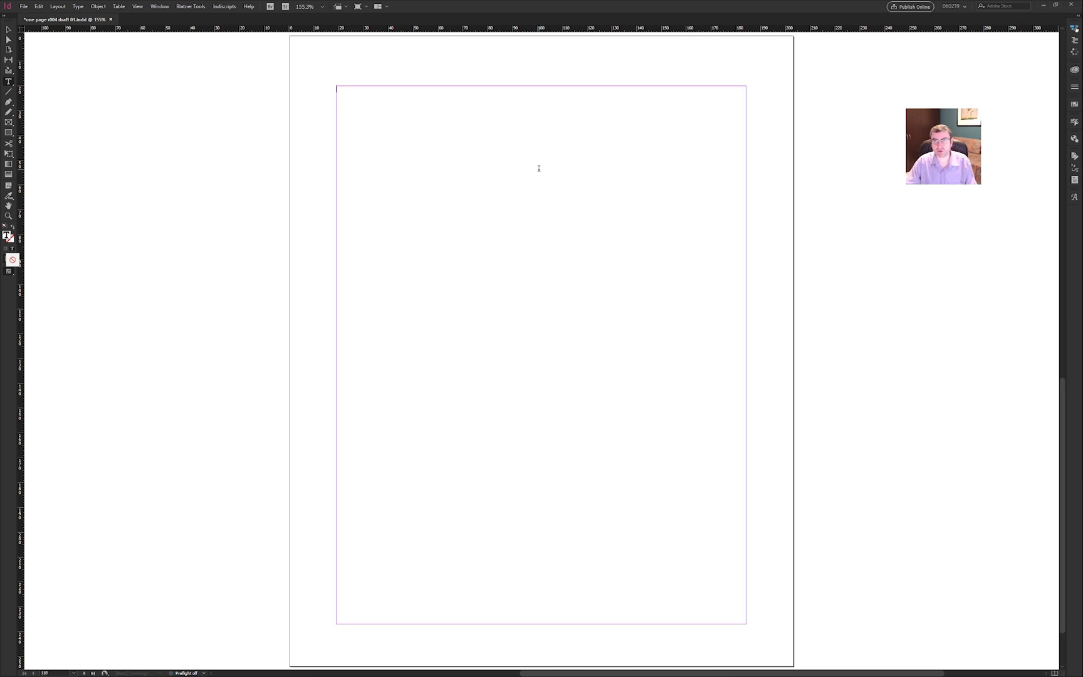
{"action": "left_click", "coordinate": [894, 96]}
- On the Yitro page 117, draw a narrow new frame below the page
{"action": "left_click", "coordinate": [486, 475]}
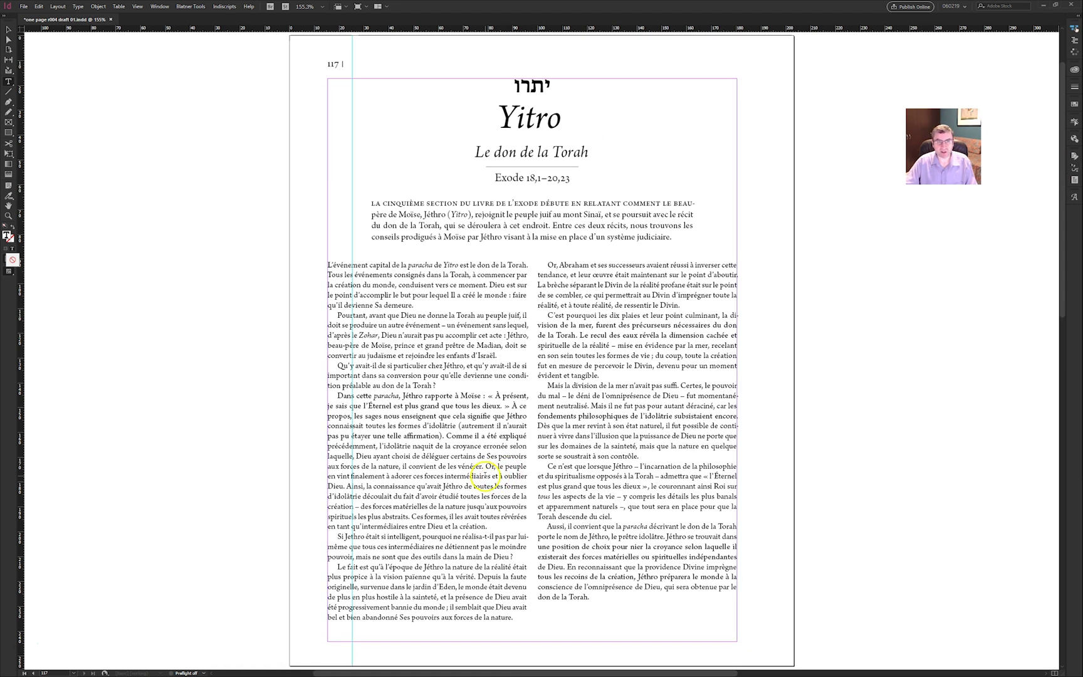
{"action": "scroll", "coordinate": [686, 629], "scroll_direction": "up", "scroll_amount": 3}
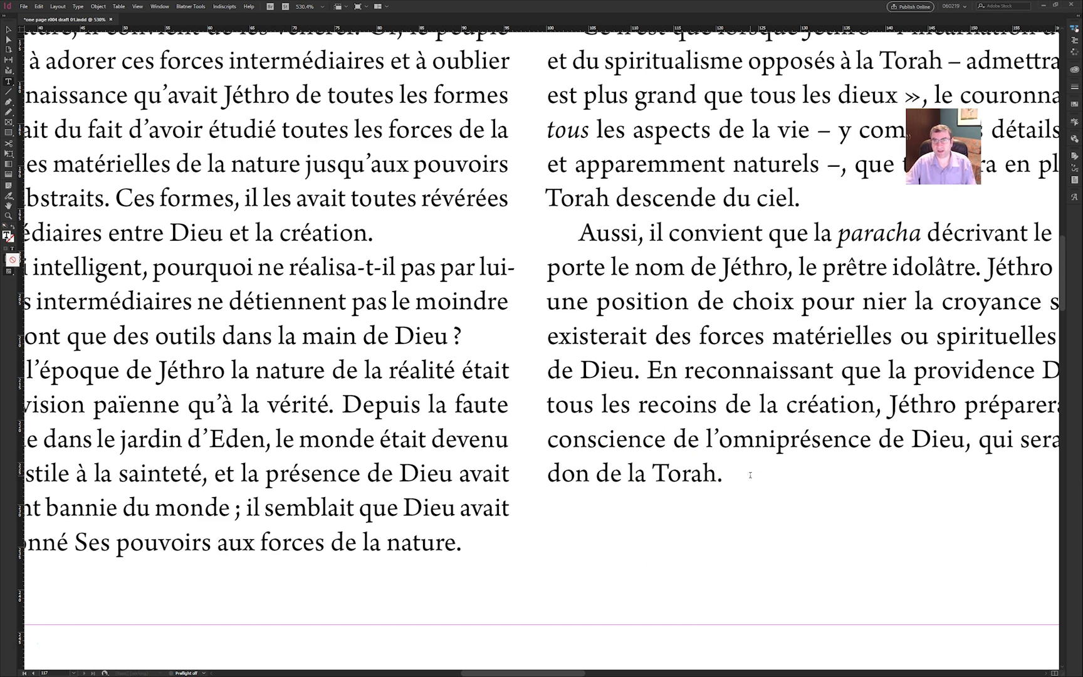
{"action": "scroll", "coordinate": [751, 475], "scroll_direction": "down", "scroll_amount": 3}
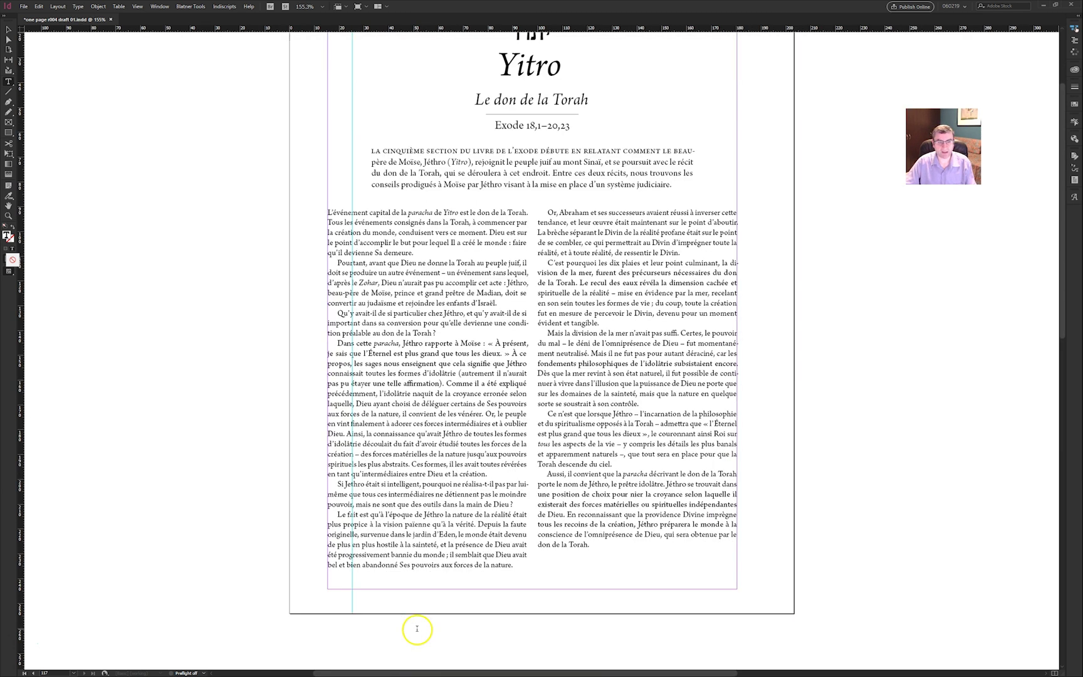
{"action": "key", "text": "Escape"}
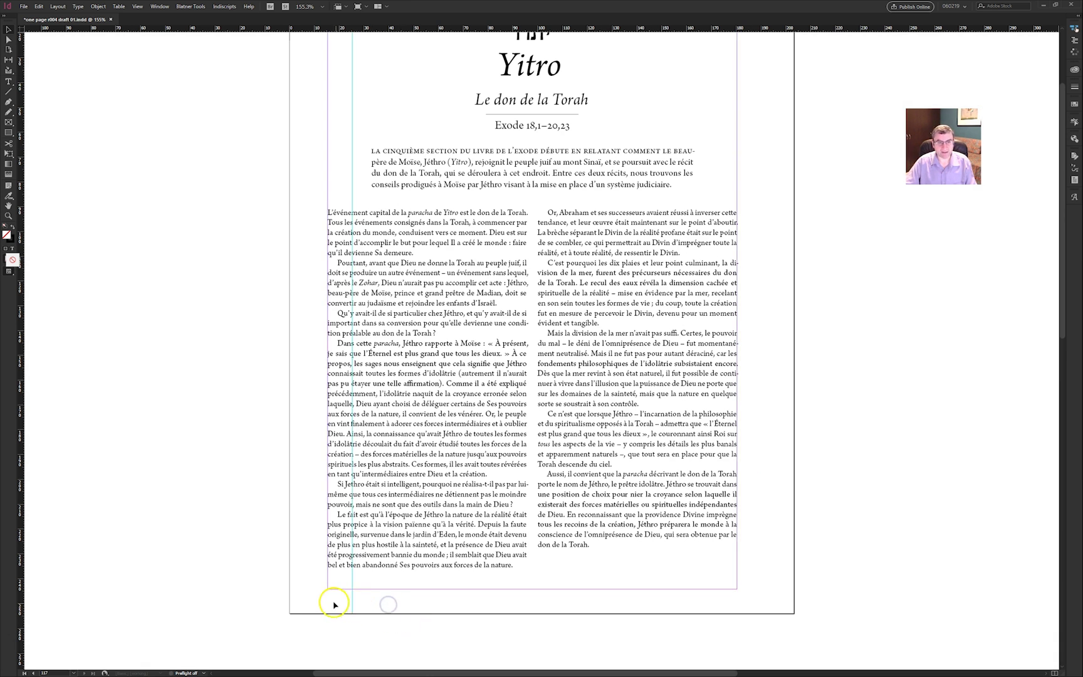
{"action": "left_click_drag", "start_coordinate": [334, 602], "coordinate": [436, 648]}
{"action": "left_click", "coordinate": [412, 647]}
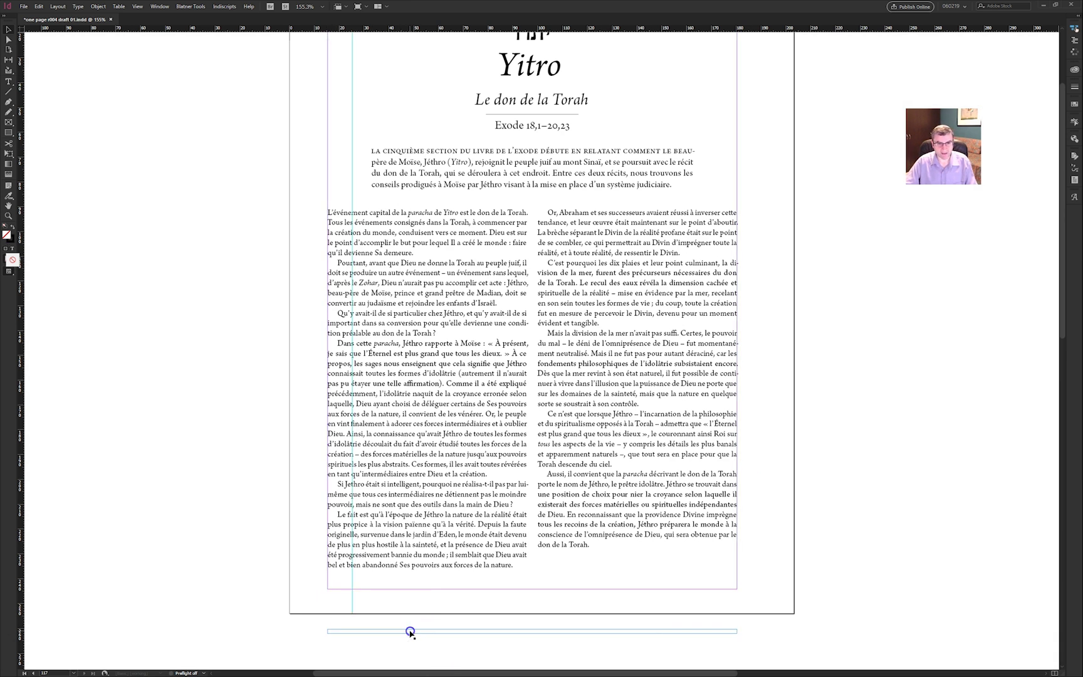
- Paste the notes into the new frame, move it under the two columns, and preview
{"action": "double_click", "coordinate": [435, 634]}
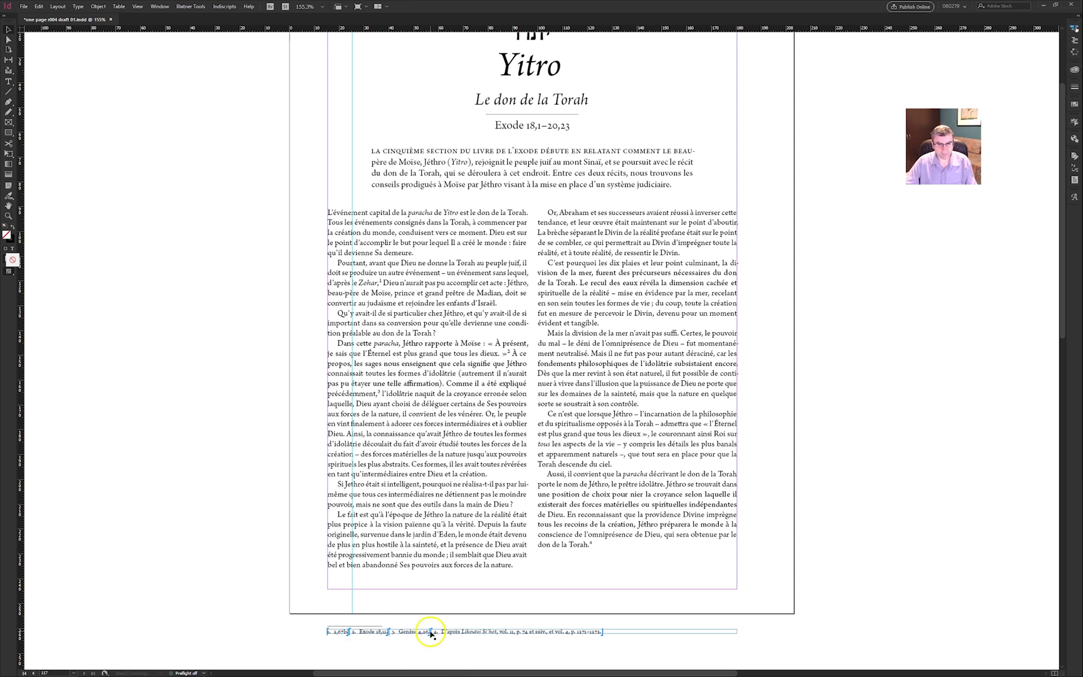
{"action": "left_click_drag", "start_coordinate": [431, 633], "coordinate": [428, 587]}
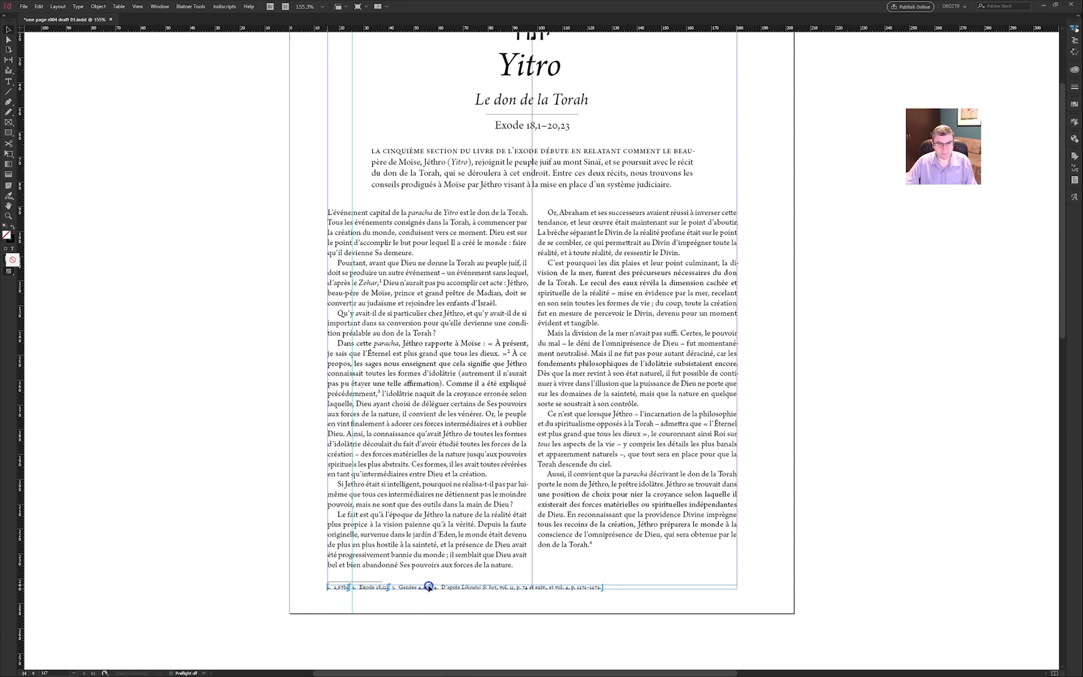
{"action": "left_click_drag", "start_coordinate": [320, 476], "coordinate": [810, 609]}
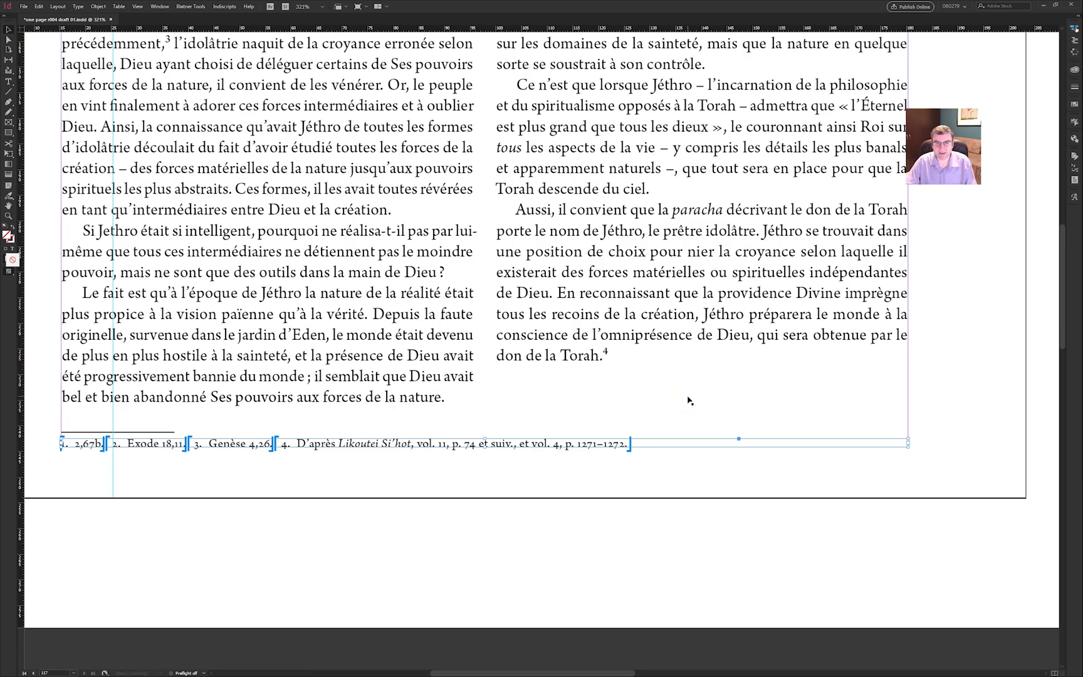
{"action": "left_click", "coordinate": [642, 366]}
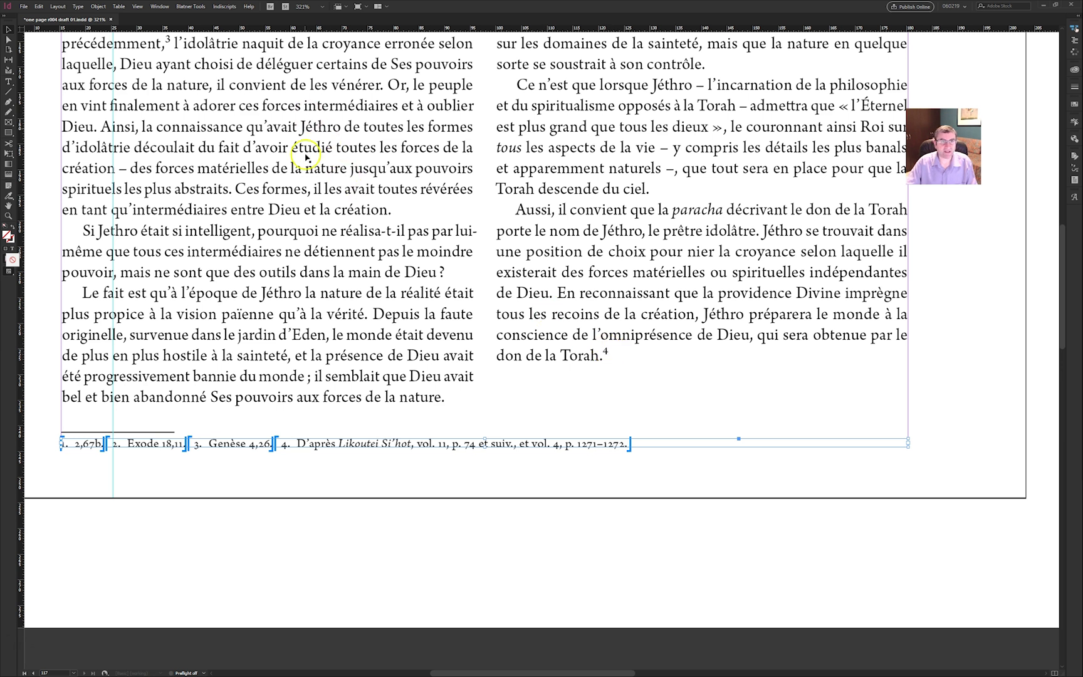
{"action": "left_click", "coordinate": [521, 484]}
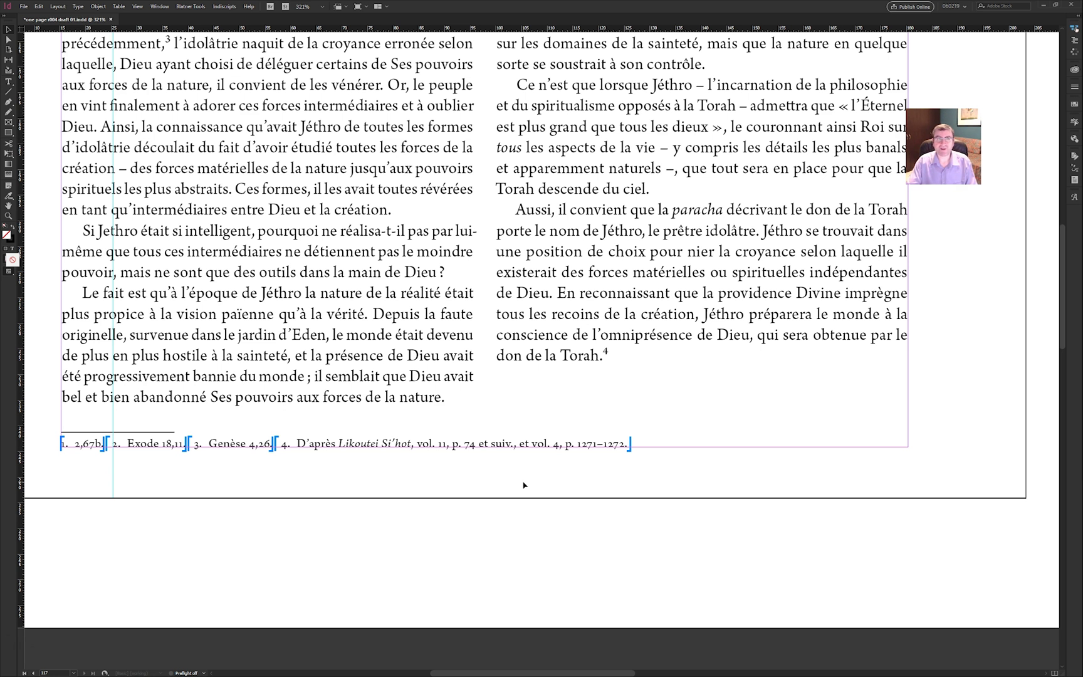
{"action": "key", "text": "w"}
{"action": "key", "text": "w"}
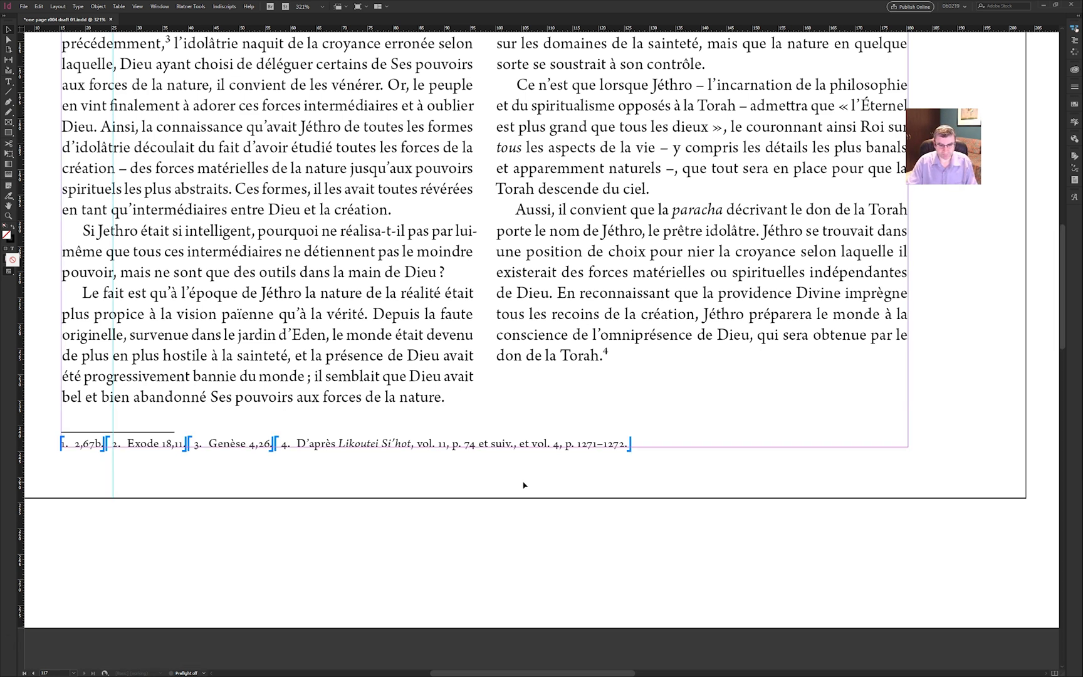
- Insert endnote 4 "extra text" after "ciel." and join it onto the notes line
{"action": "key", "text": "ctrl+alt+i"}
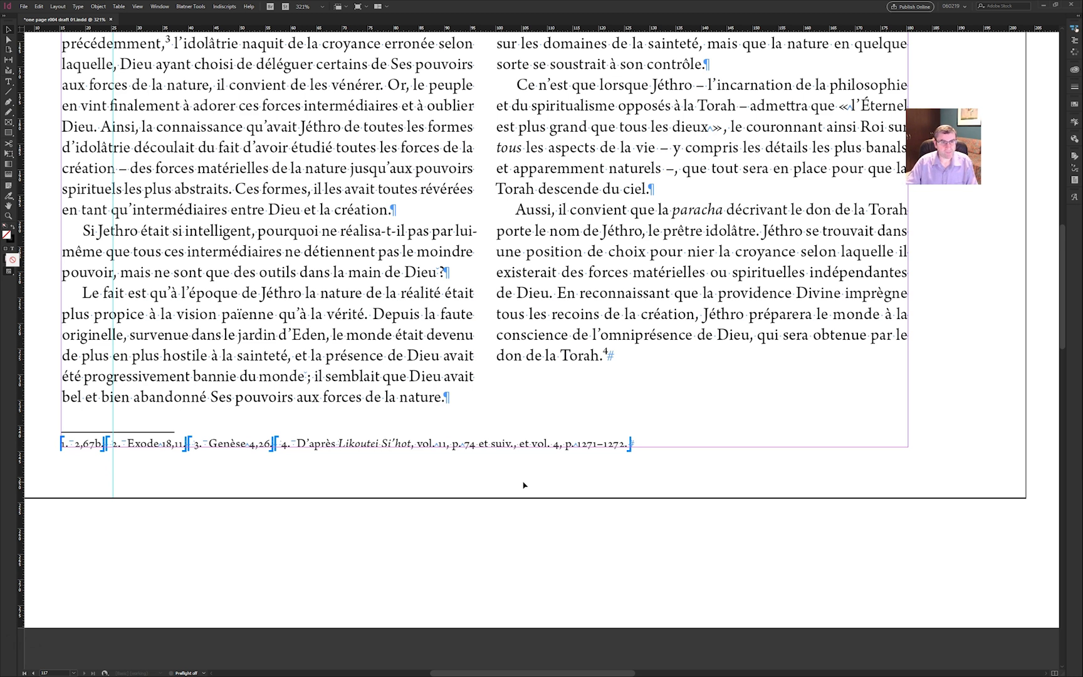
{"action": "left_click", "coordinate": [665, 341]}
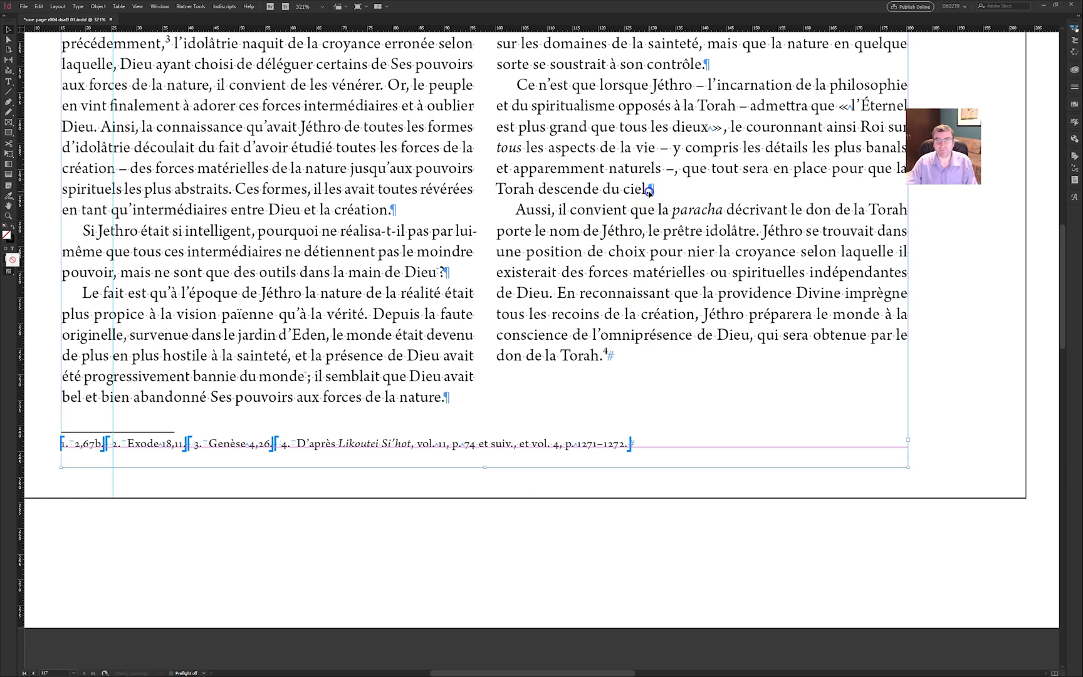
{"action": "double_click", "coordinate": [659, 224]}
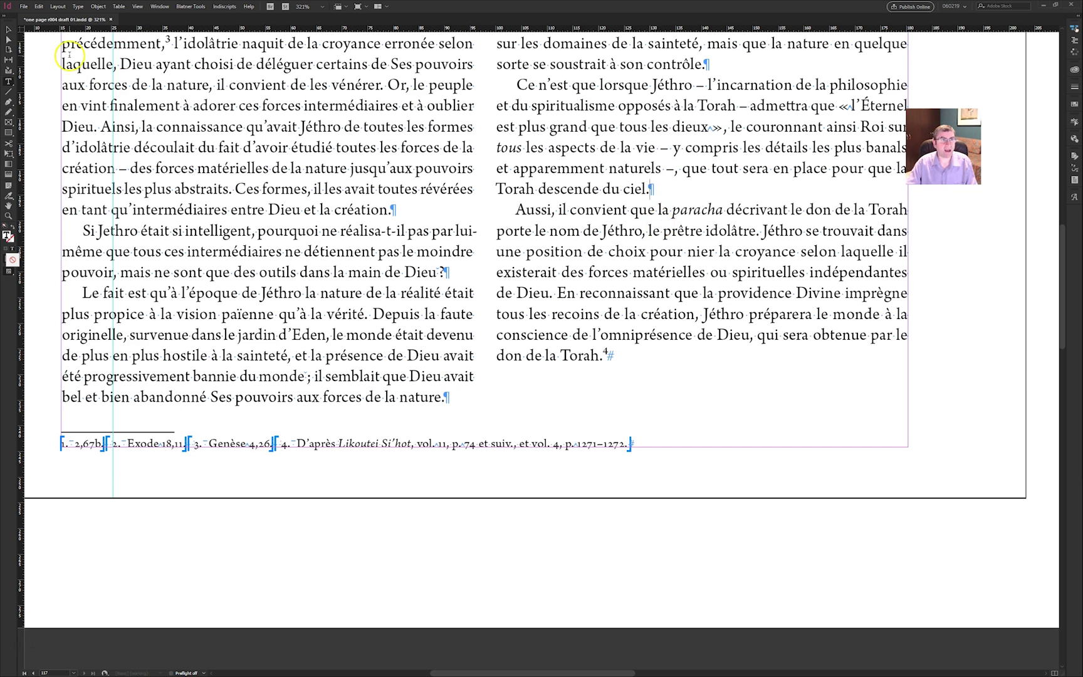
{"action": "left_click", "coordinate": [56, 7]}
{"action": "left_click", "coordinate": [77, 7]}
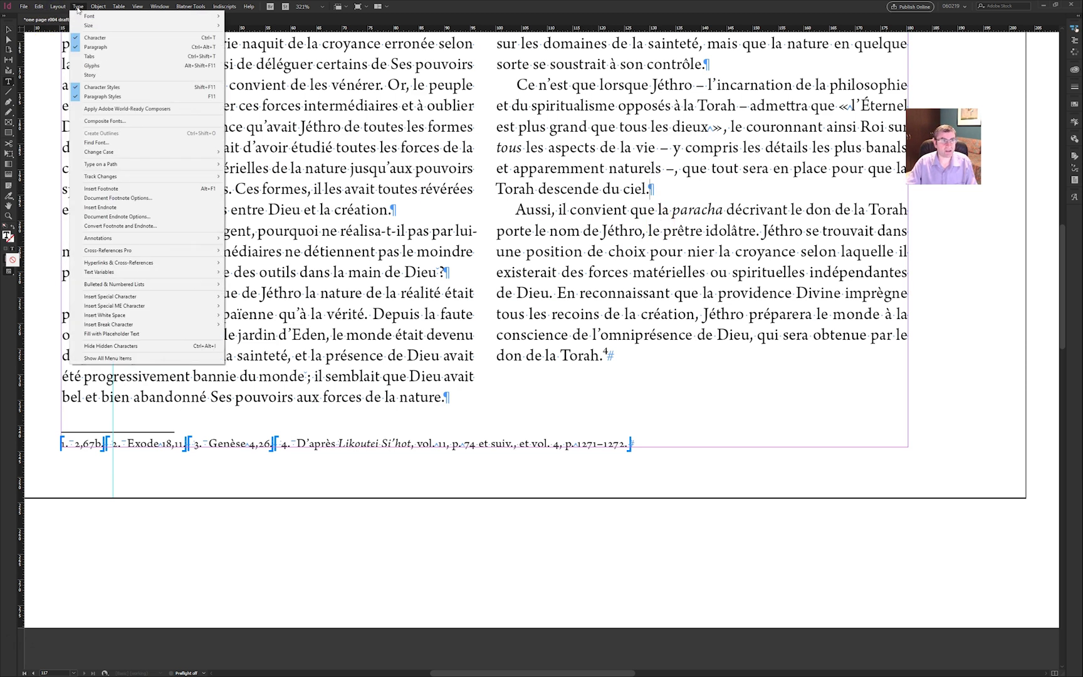
{"action": "left_click", "coordinate": [123, 207]}
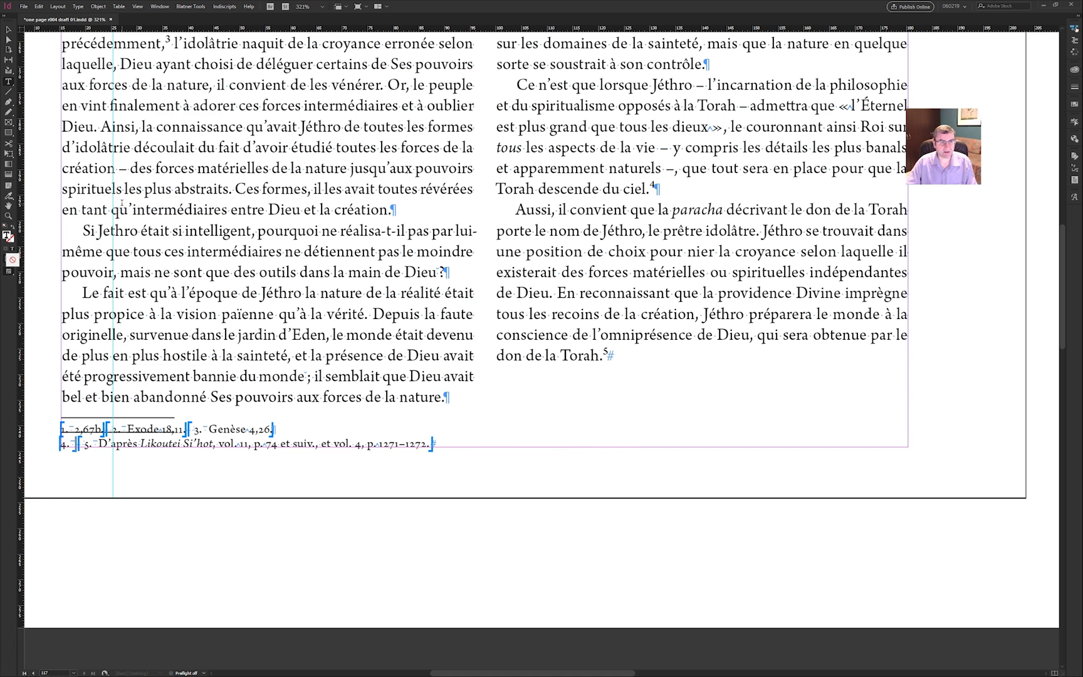
{"action": "type", "text": "ae"}
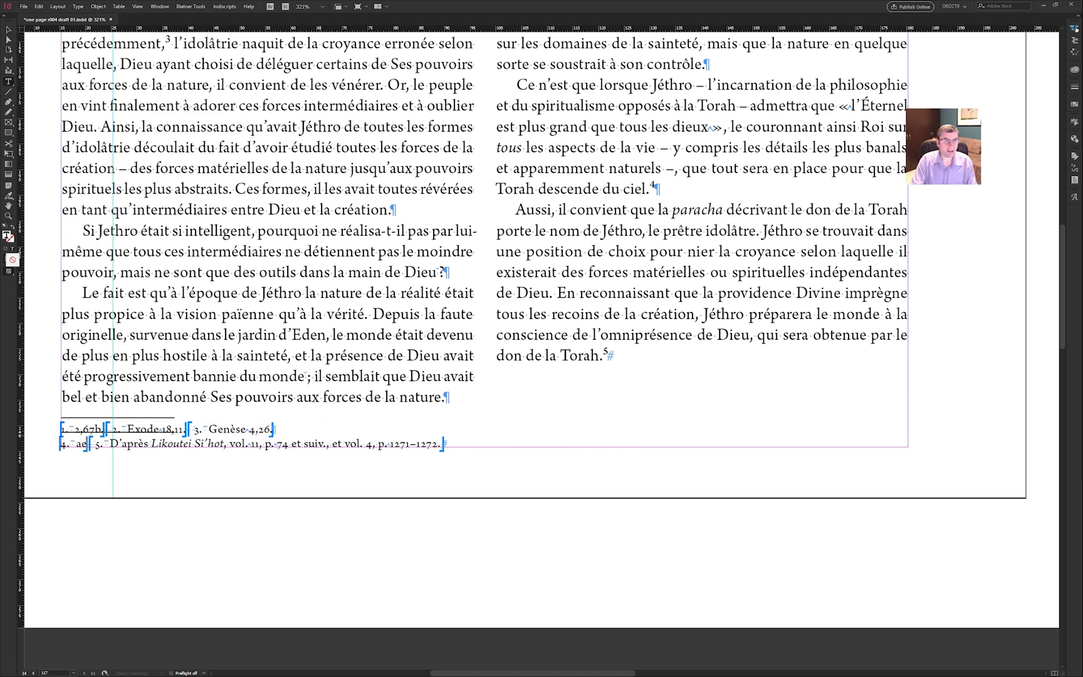
{"action": "type", "text": "tra te"}
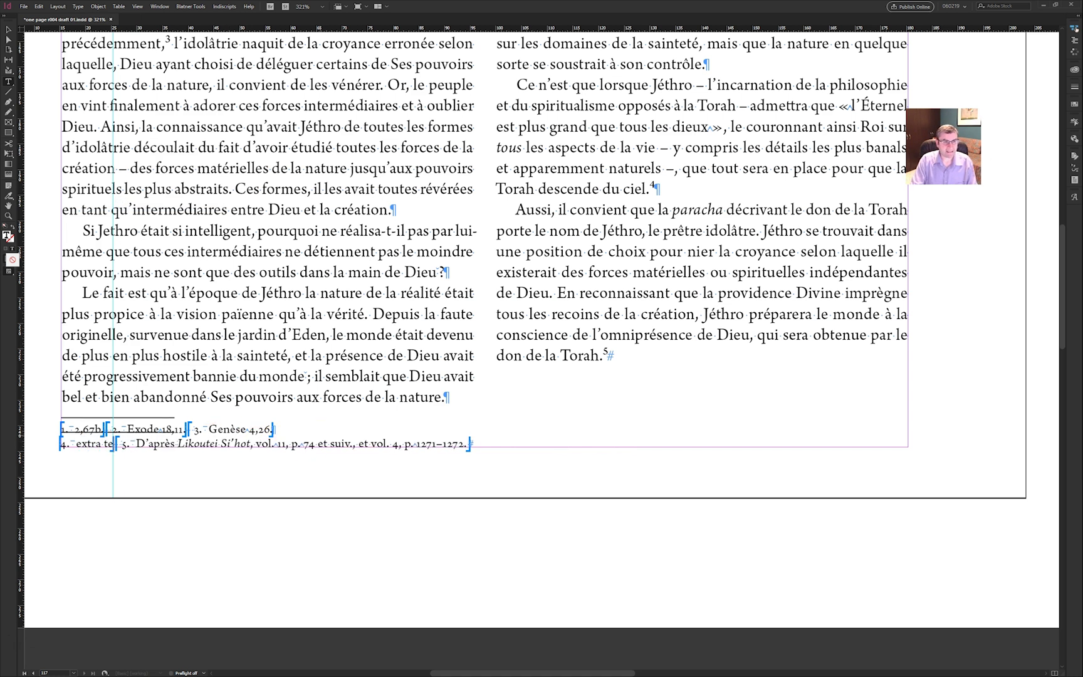
{"action": "type", "text": "xt"}
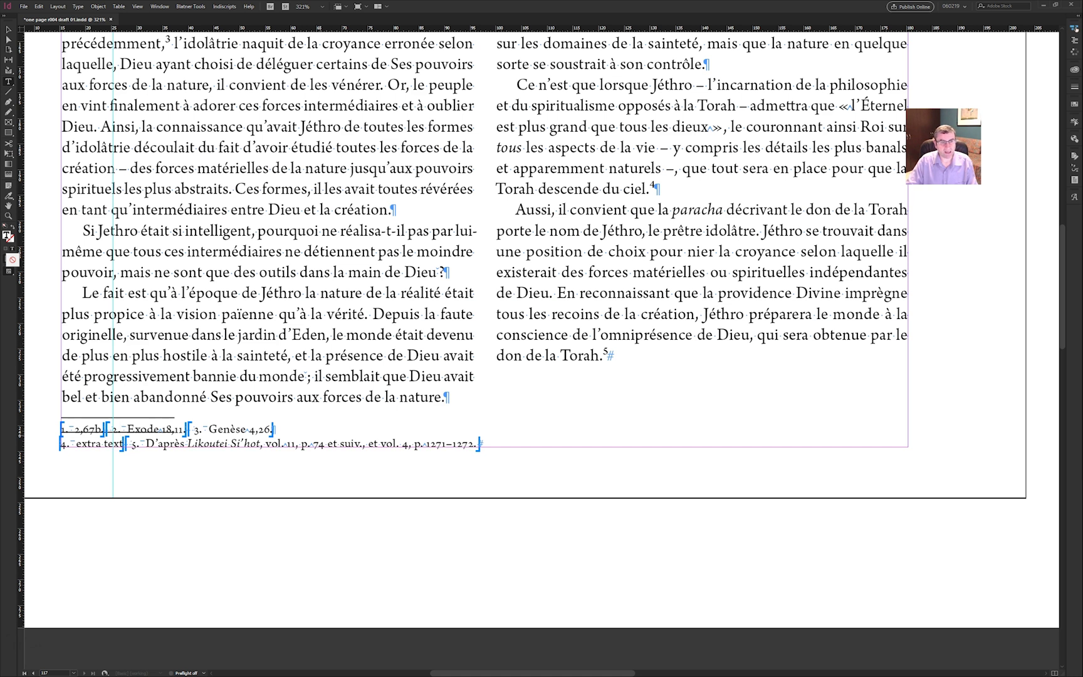
{"action": "key", "text": "BackSpace"}
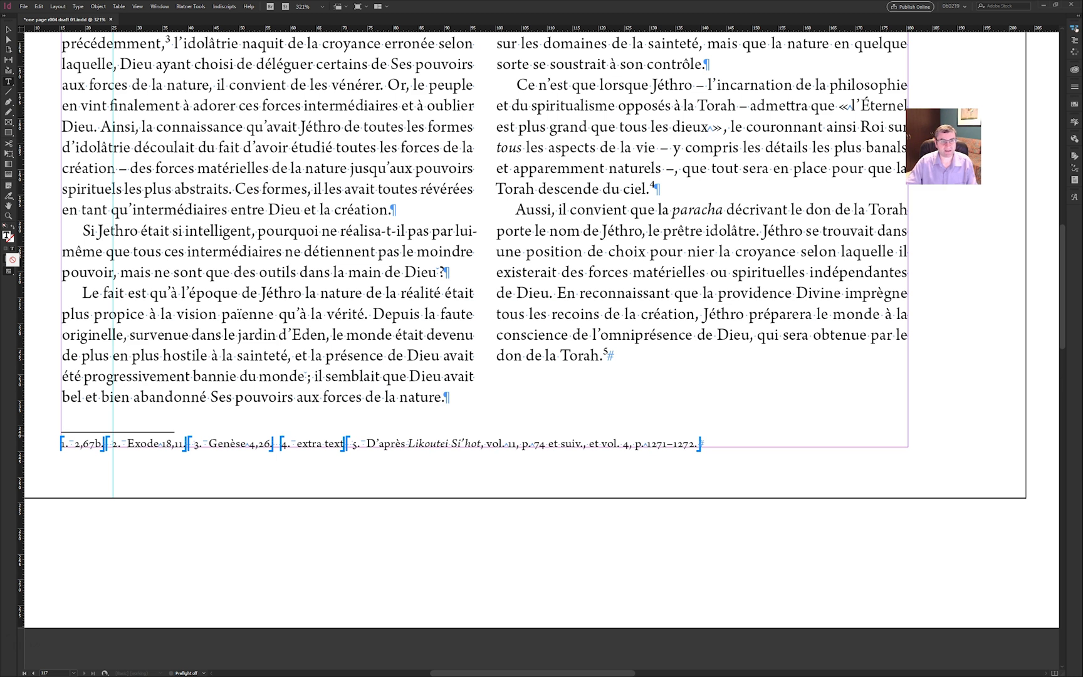
{"action": "key", "text": "Escape"}
{"action": "key", "text": "w"}
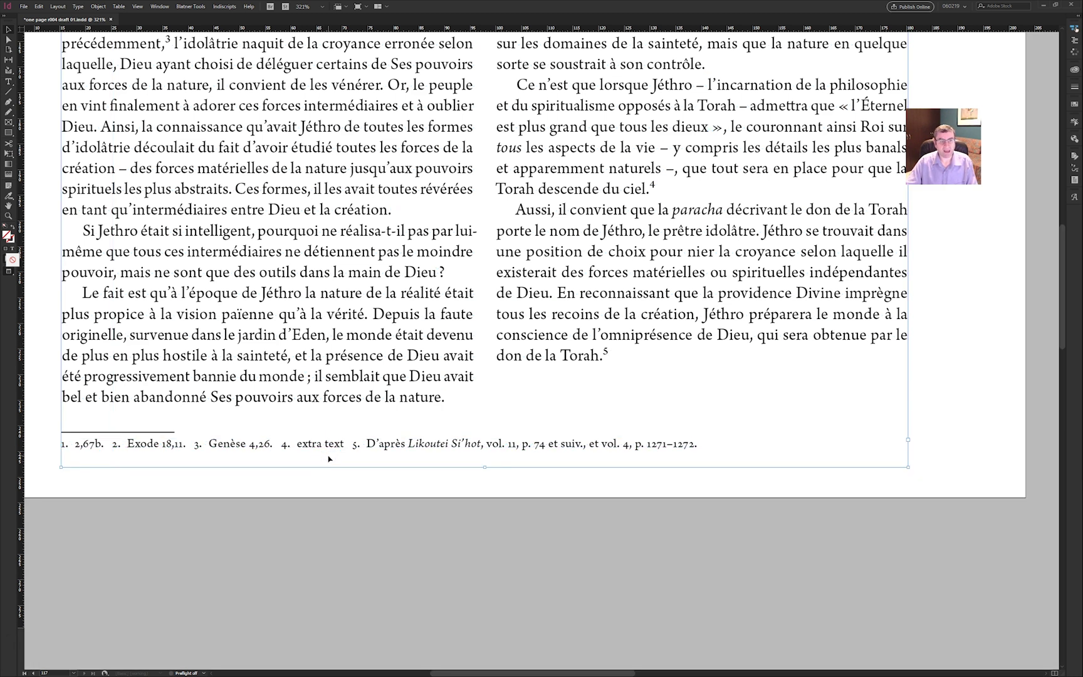
{"action": "key", "text": "w"}
{"action": "key", "text": "w"}
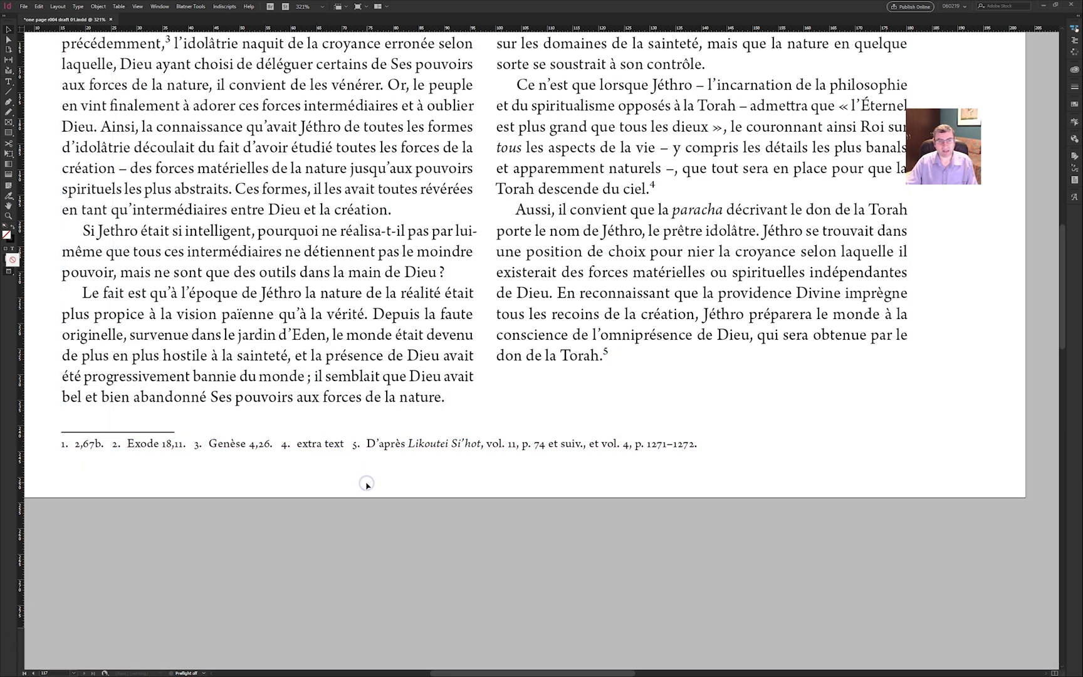
{"action": "left_click", "coordinate": [243, 447]}
- Delete the endnote reference after "ciel." so the notes renumber to 1–4
{"action": "left_click", "coordinate": [710, 308]}
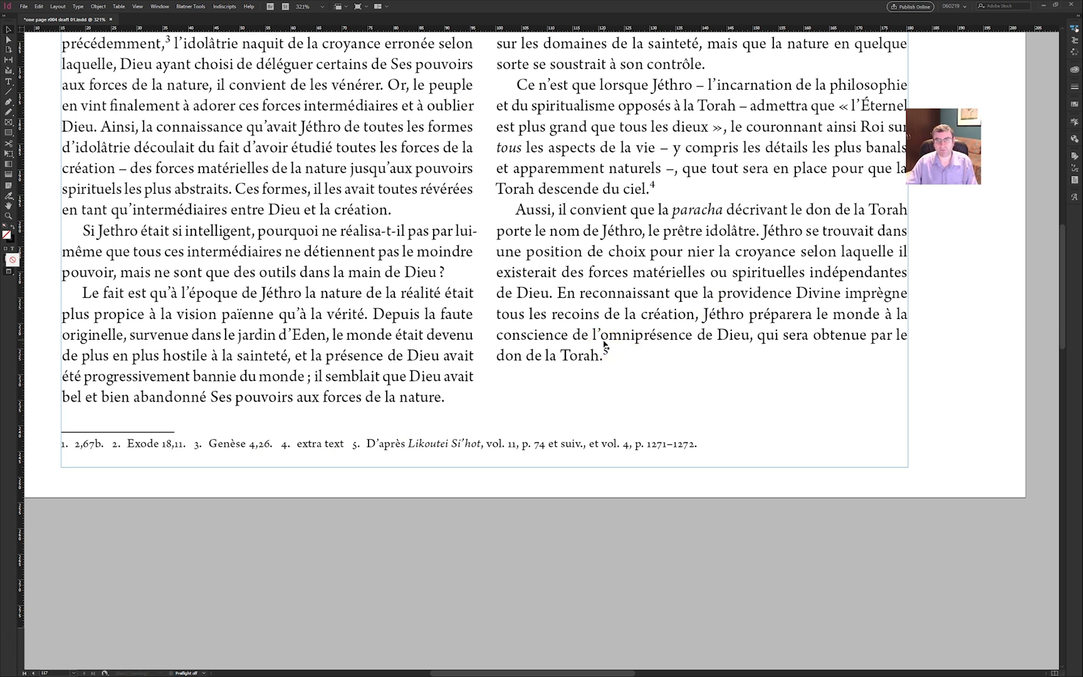
{"action": "double_click", "coordinate": [655, 188]}
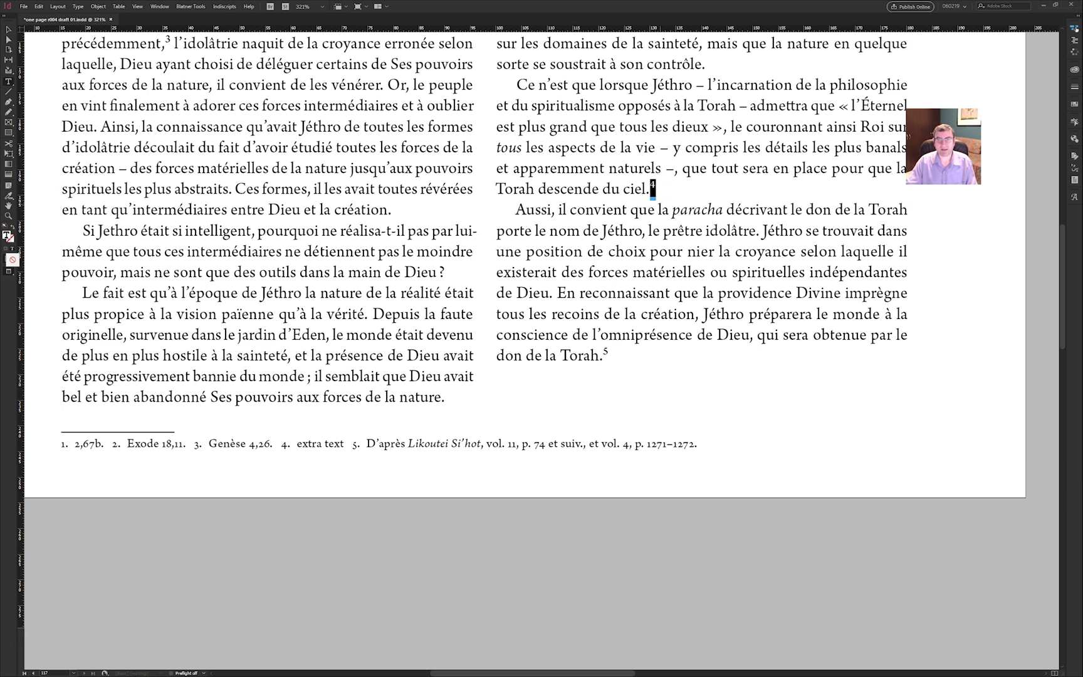
{"action": "key", "text": "Delete"}
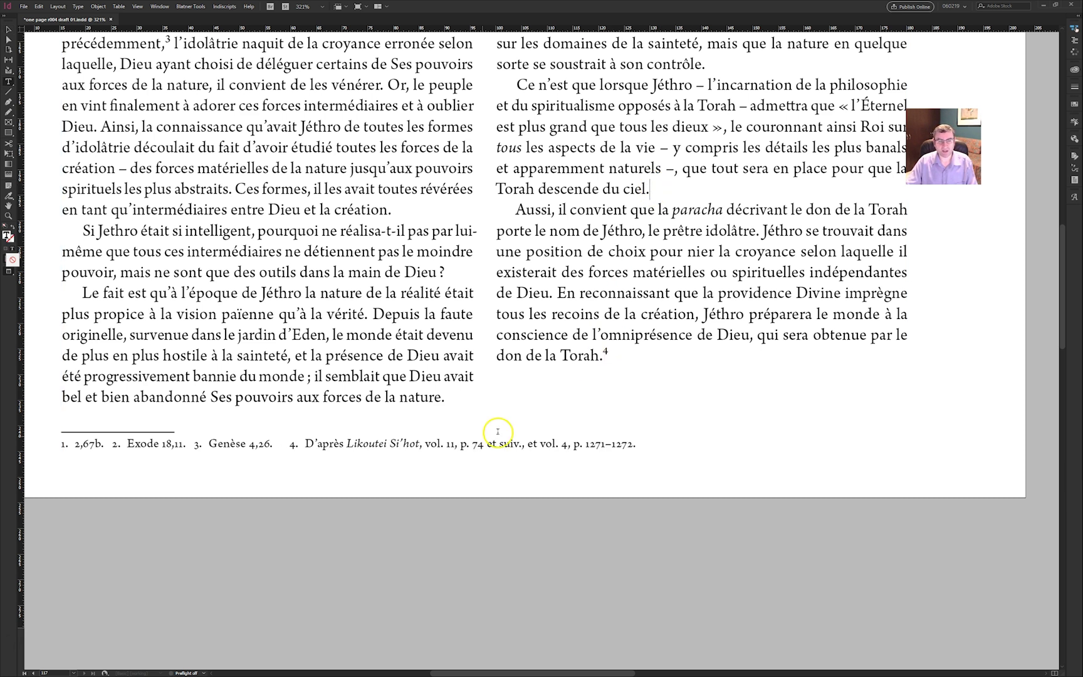
- Remove the leftover extra space before note 4 in the notes line
{"action": "left_click", "coordinate": [282, 443]}
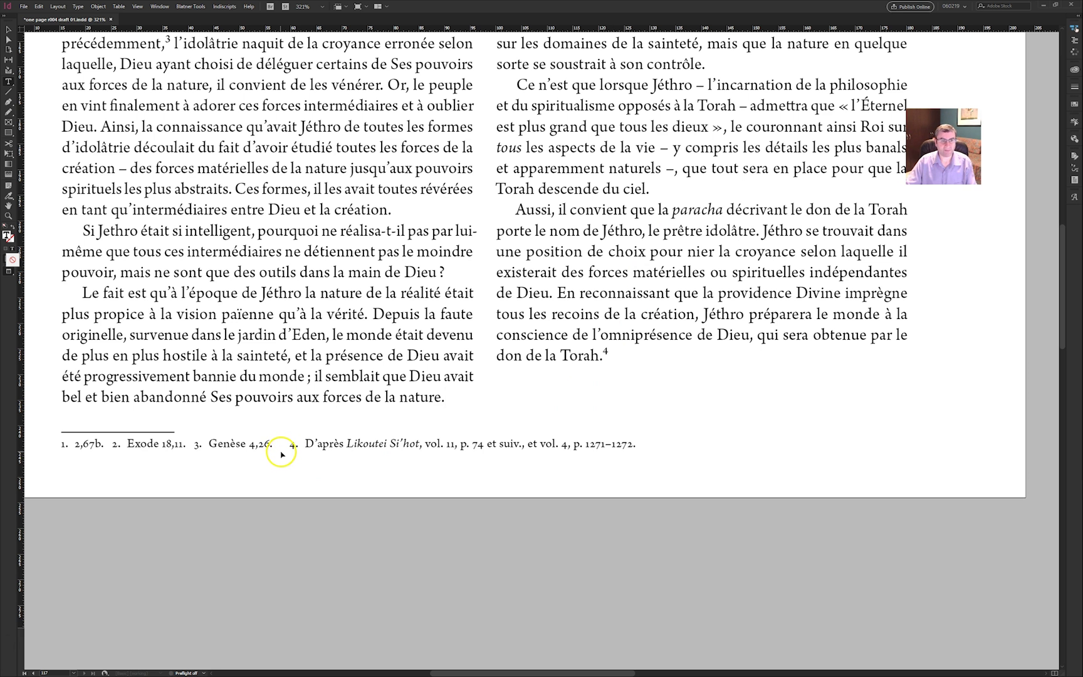
{"action": "left_click", "coordinate": [280, 443]}
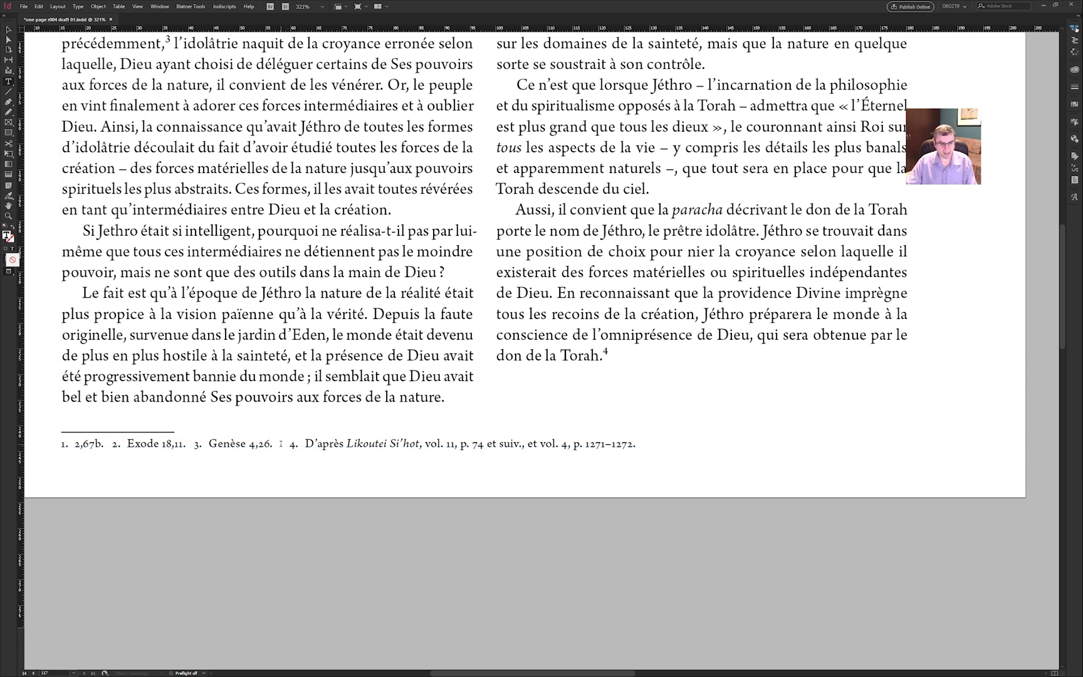
{"action": "key", "text": "Escape"}
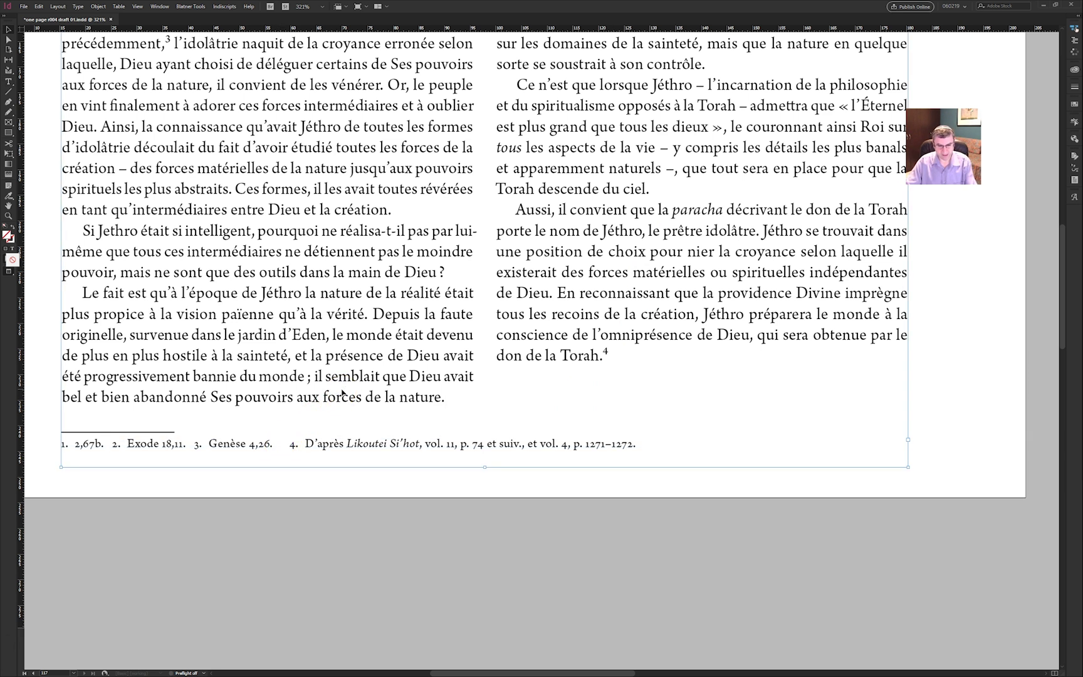
{"action": "key", "text": "w"}
{"action": "double_click", "coordinate": [285, 445]}
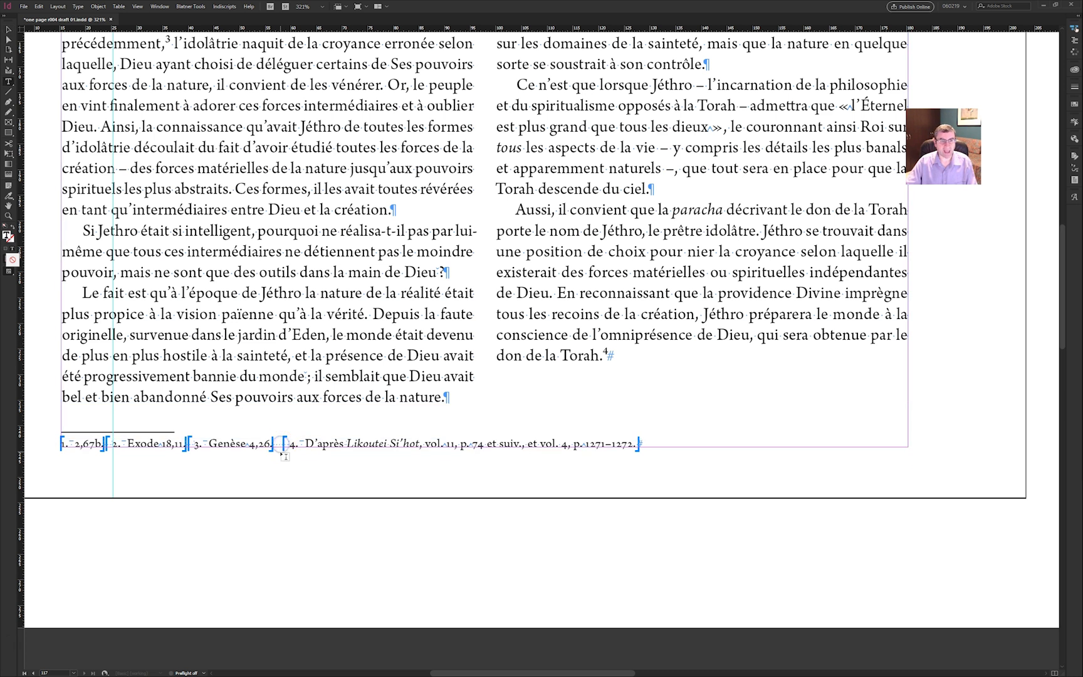
{"action": "key", "text": "Delete"}
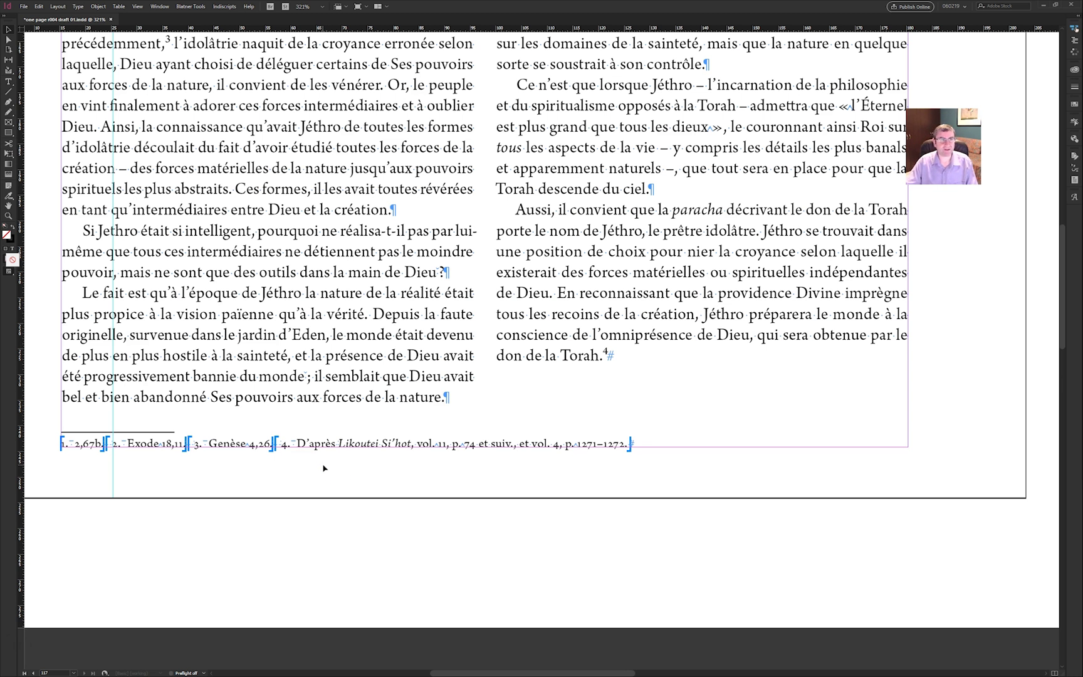
{"action": "left_click", "coordinate": [336, 470]}
{"action": "key", "text": "ctrl+w"}
{"action": "left_click", "coordinate": [581, 355]}
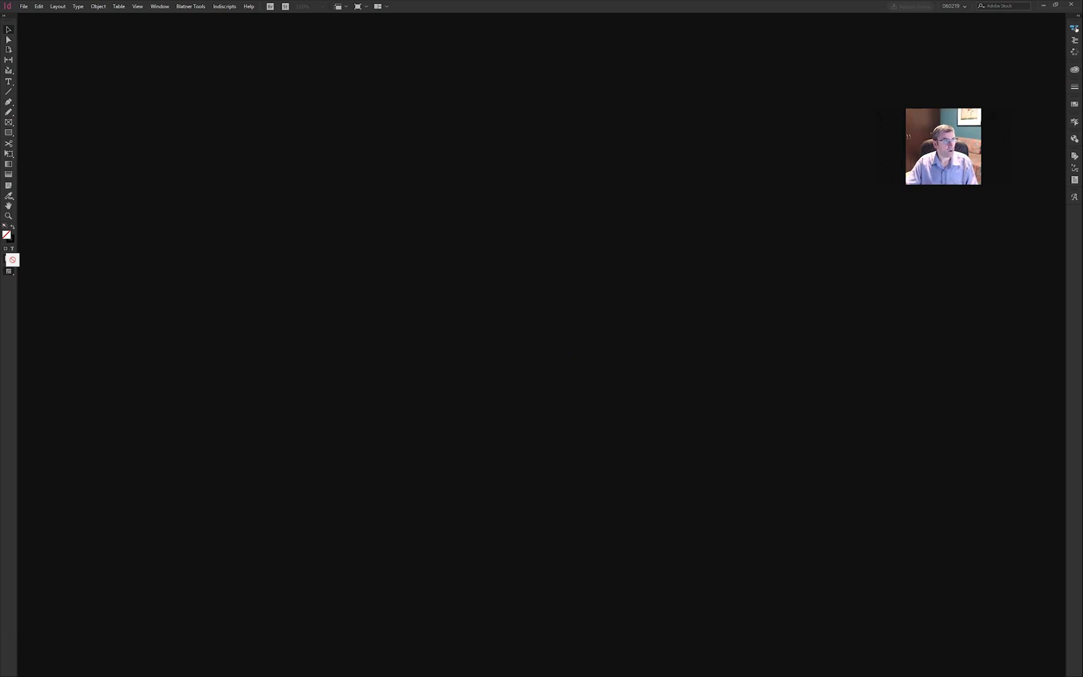
{"action": "left_click", "coordinate": [526, 281]}
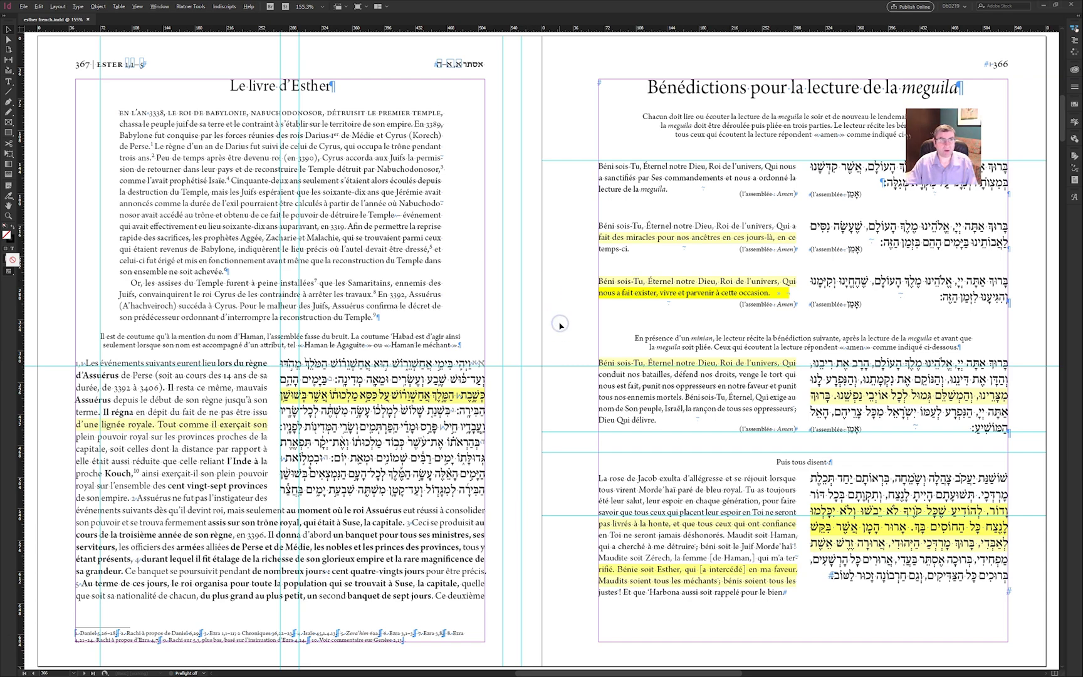
{"action": "scroll", "coordinate": [559, 324], "scroll_direction": "down", "scroll_amount": 15}
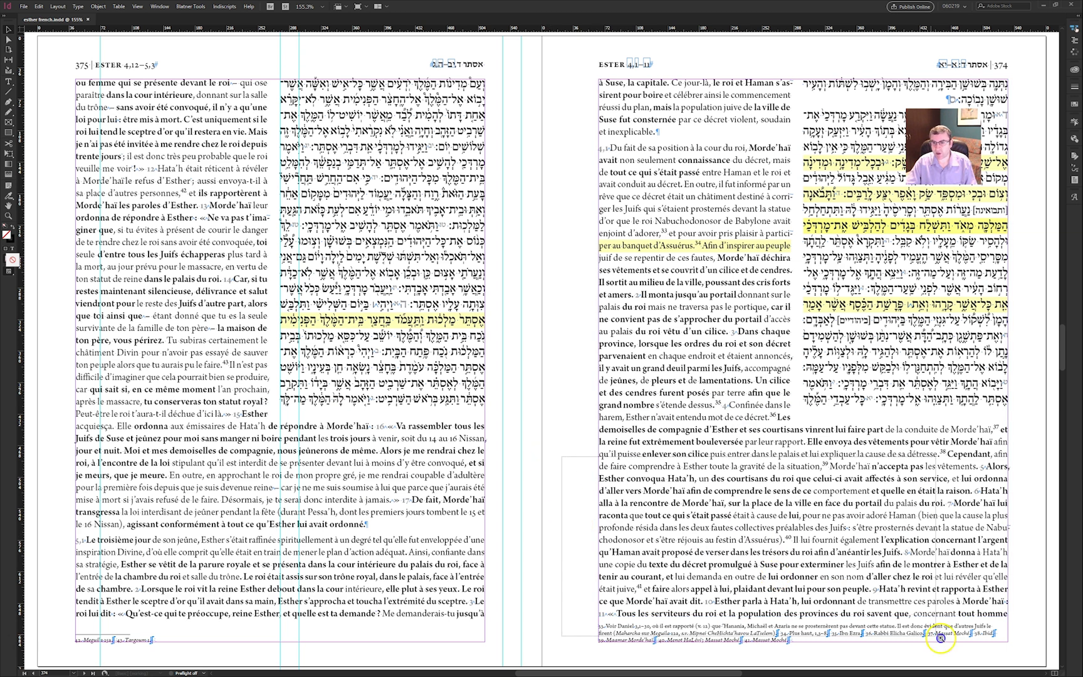
- Zoom onto page 374 and drag the main text frame's bottom edge upward
{"action": "left_click_drag", "start_coordinate": [561, 458], "coordinate": [1020, 661]}
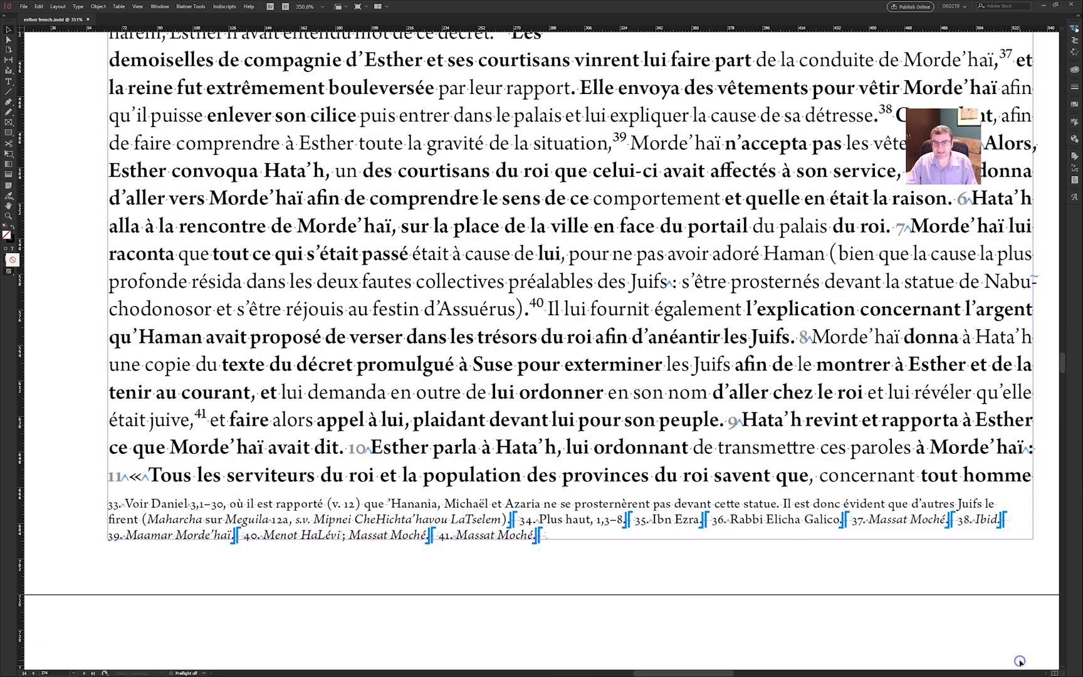
{"action": "left_click", "coordinate": [592, 452]}
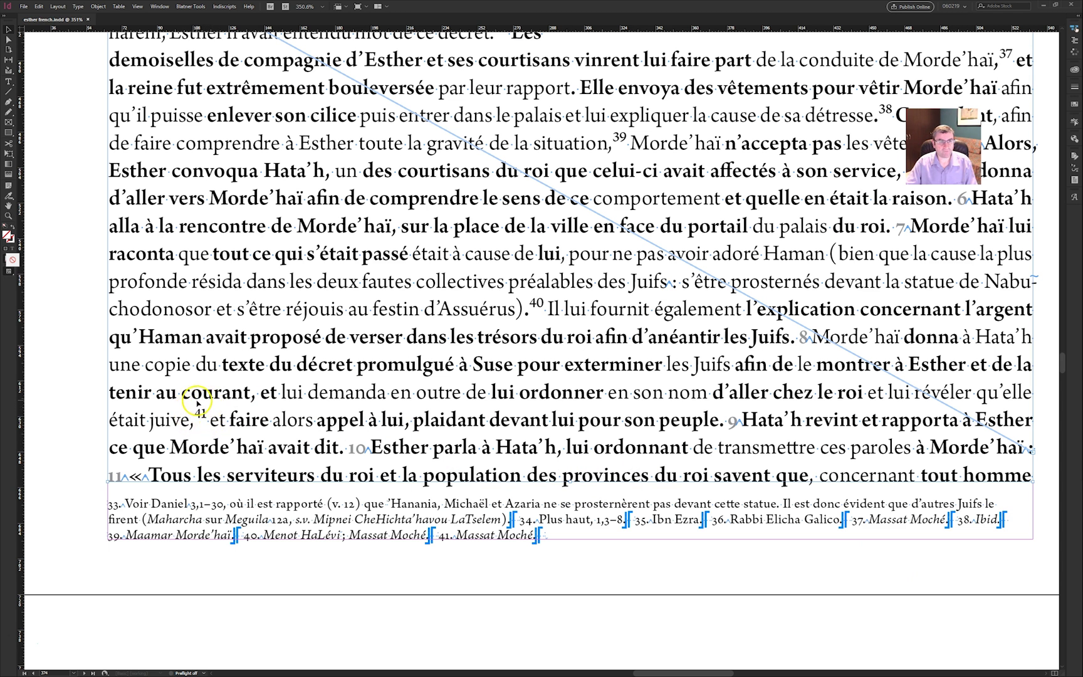
{"action": "left_click_drag", "start_coordinate": [569, 475], "coordinate": [565, 425]}
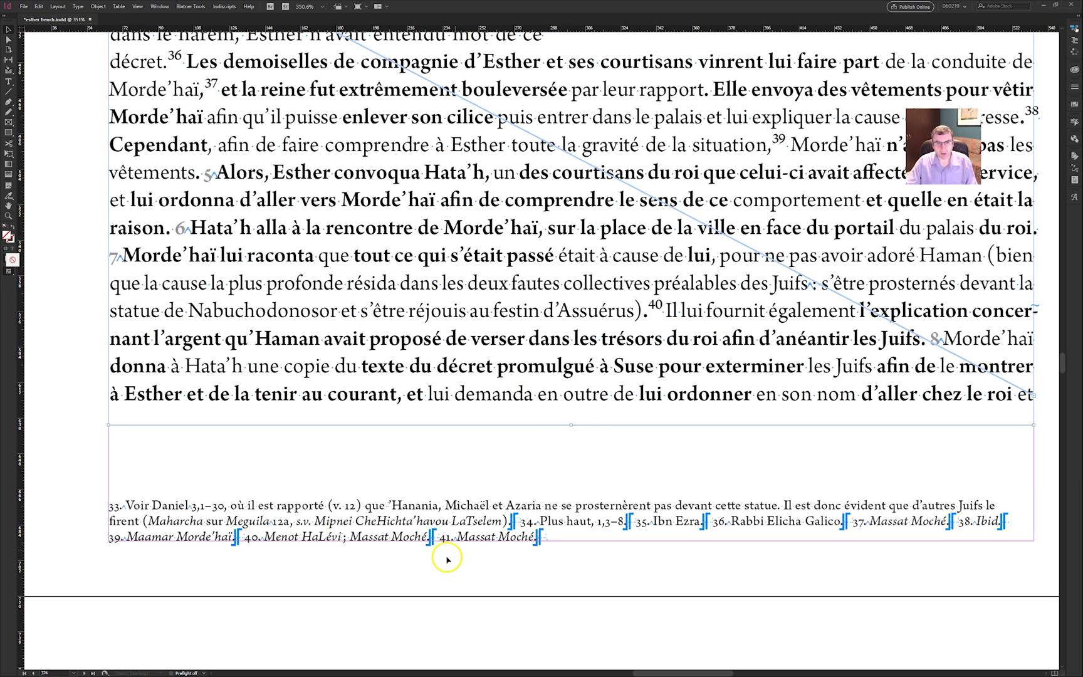
{"action": "left_click", "coordinate": [506, 561]}
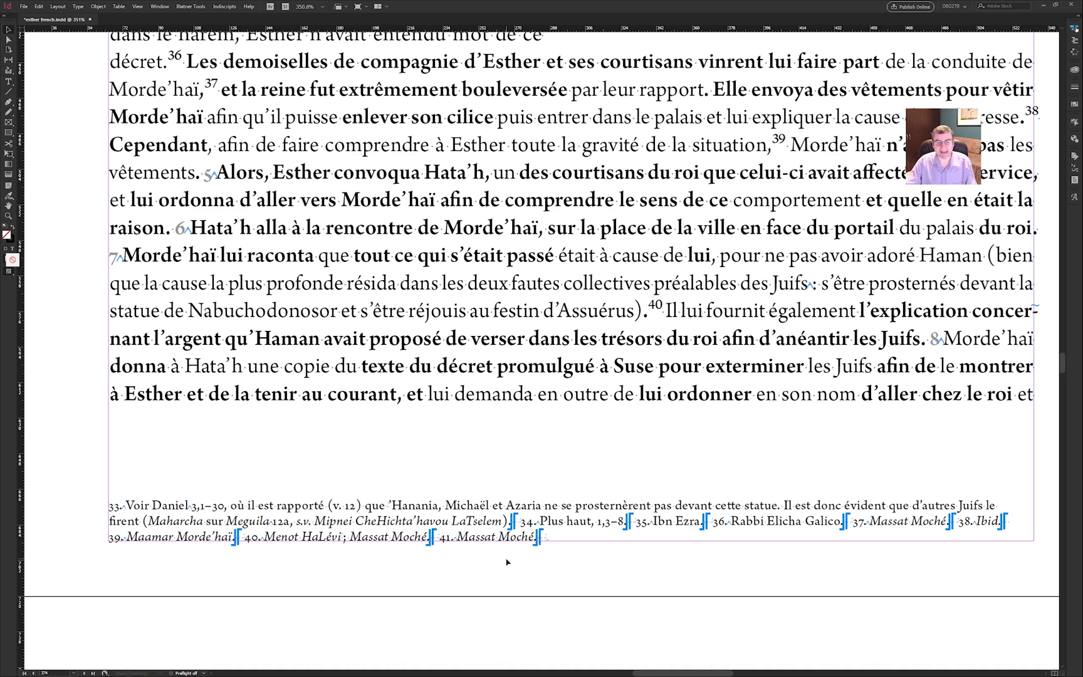
{"action": "left_click", "coordinate": [587, 546]}
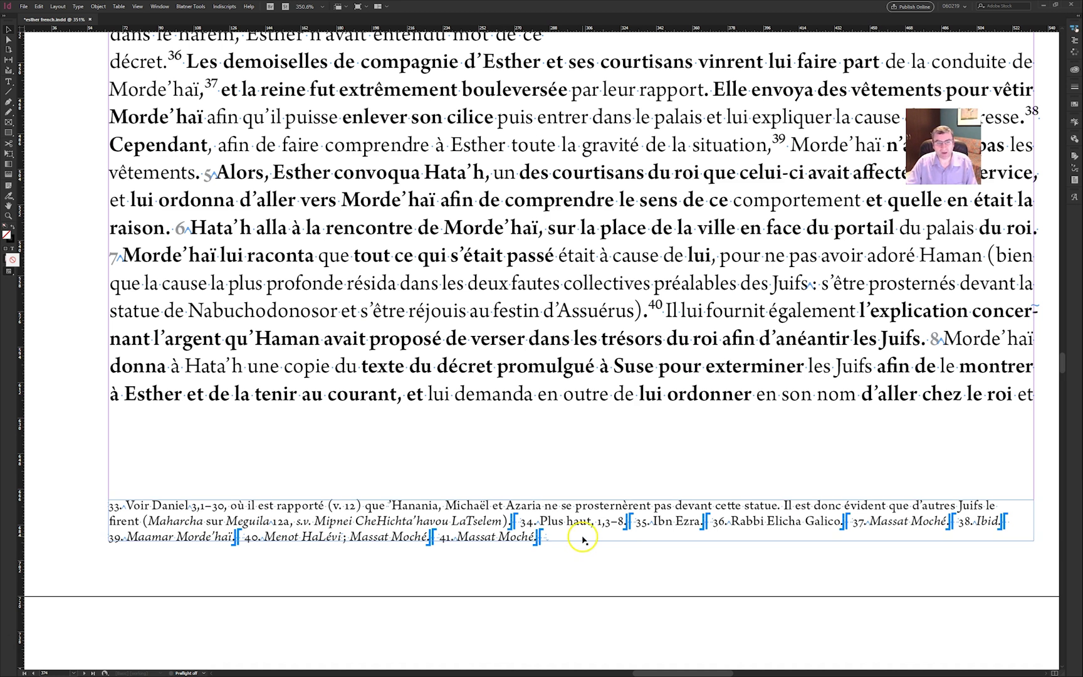
{"action": "double_click", "coordinate": [550, 539]}
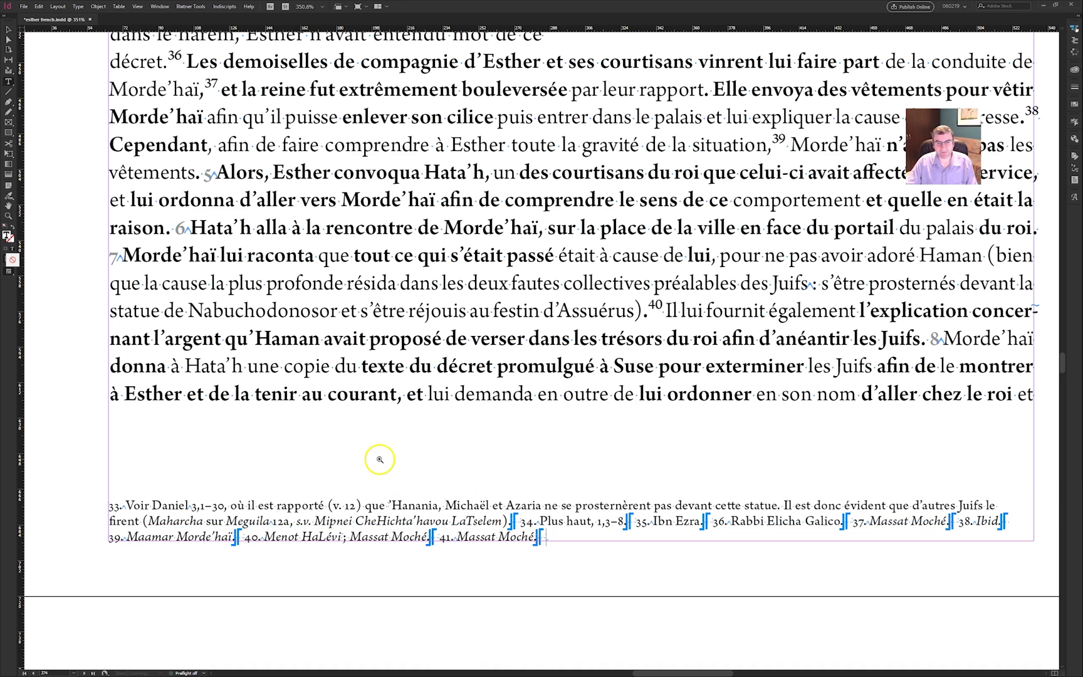
- Remove the frame break after note 41 so notes 42 'Meguila 15a.' and 43 follow on page 374
{"action": "left_click_drag", "start_coordinate": [380, 454], "coordinate": [683, 585]}
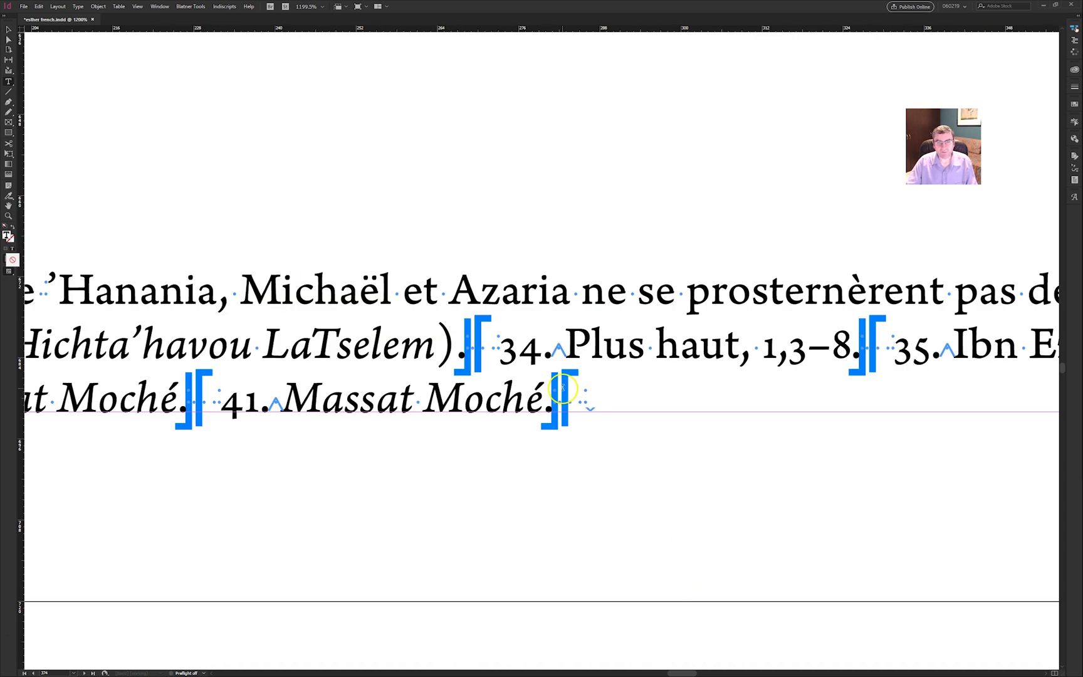
{"action": "left_click", "coordinate": [488, 351]}
{"action": "left_click", "coordinate": [568, 407]}
{"action": "left_click", "coordinate": [565, 408]}
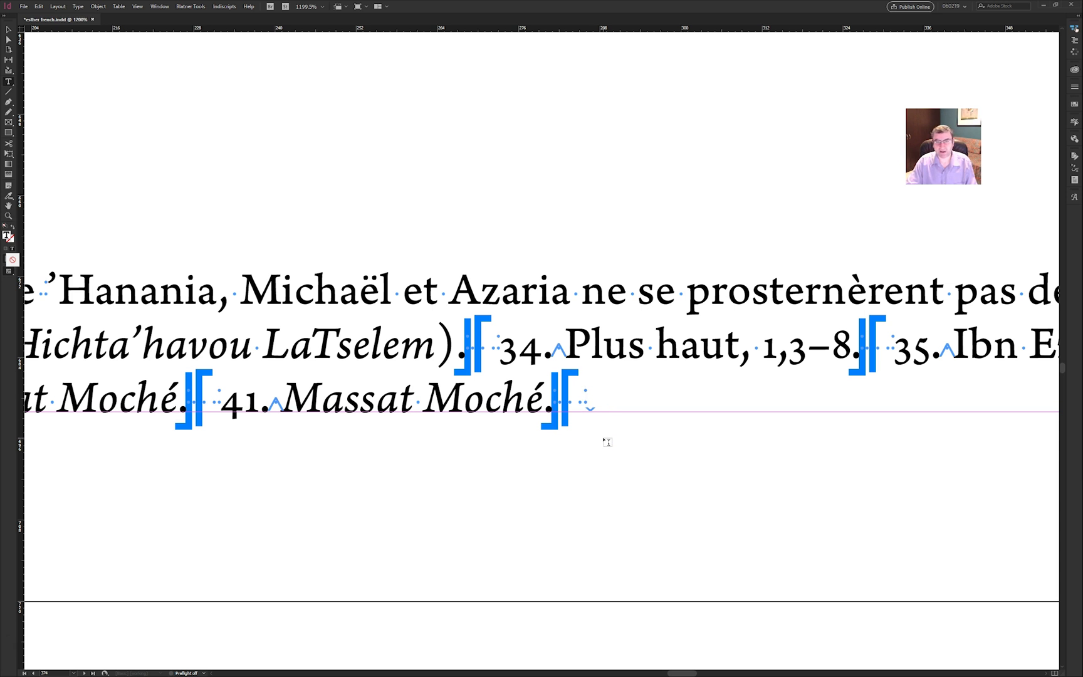
{"action": "key", "text": "ctrl+v"}
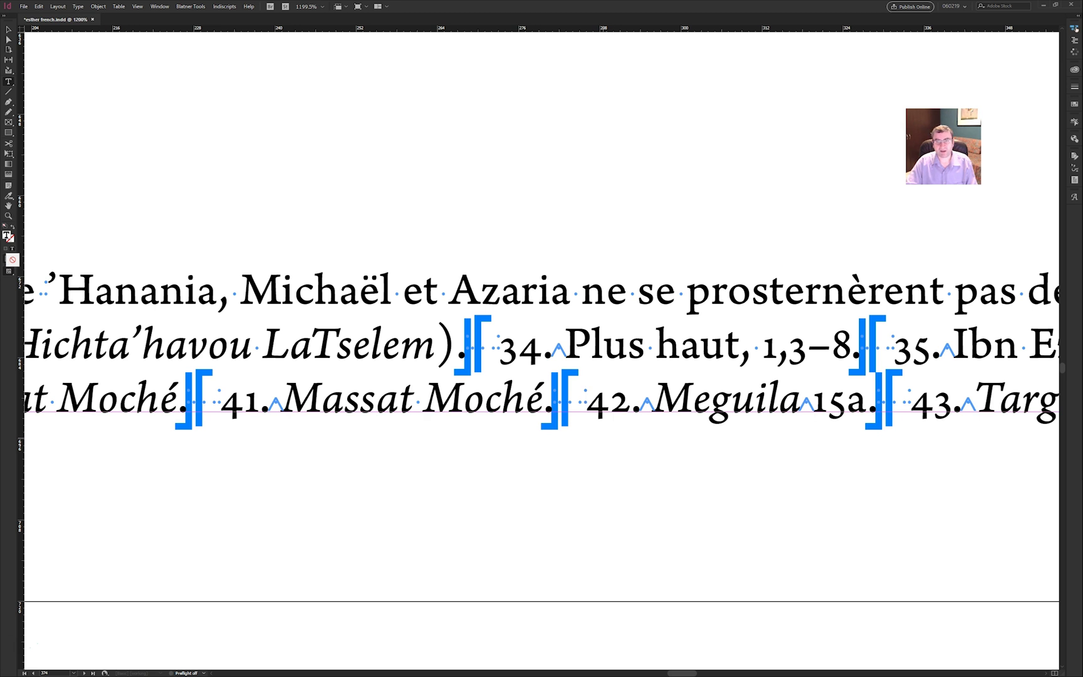
{"action": "key", "text": "ctrl+alt+0"}
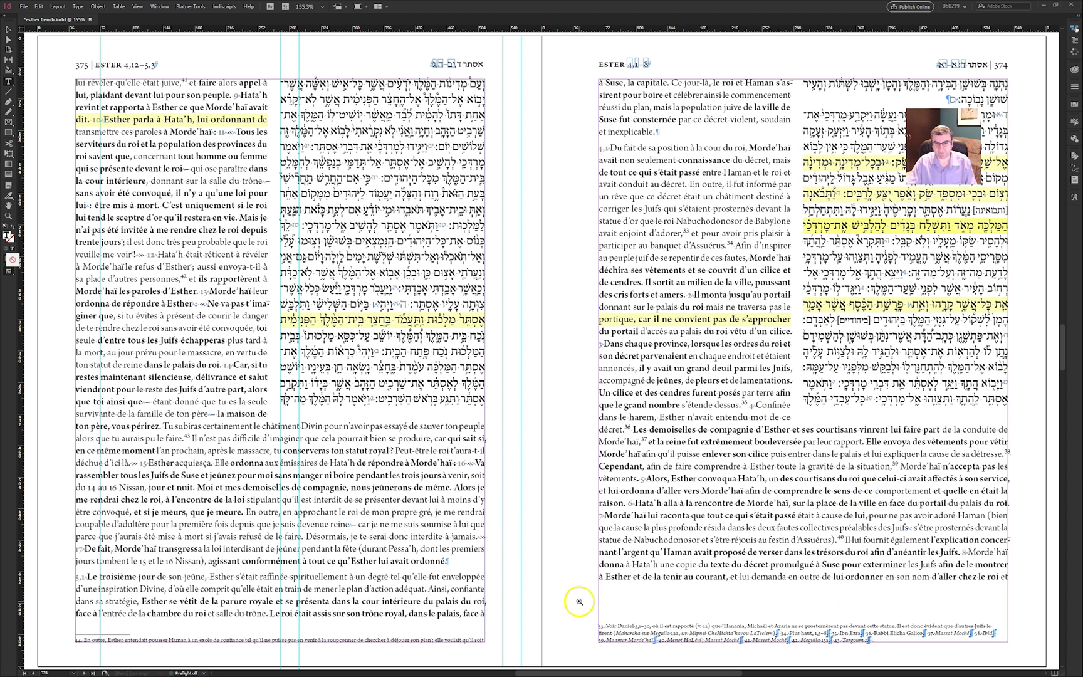
- Insert a frame break before note 41, ending page 374's notes at 'Massat Moché.'
{"action": "left_click_drag", "start_coordinate": [581, 601], "coordinate": [1034, 663]}
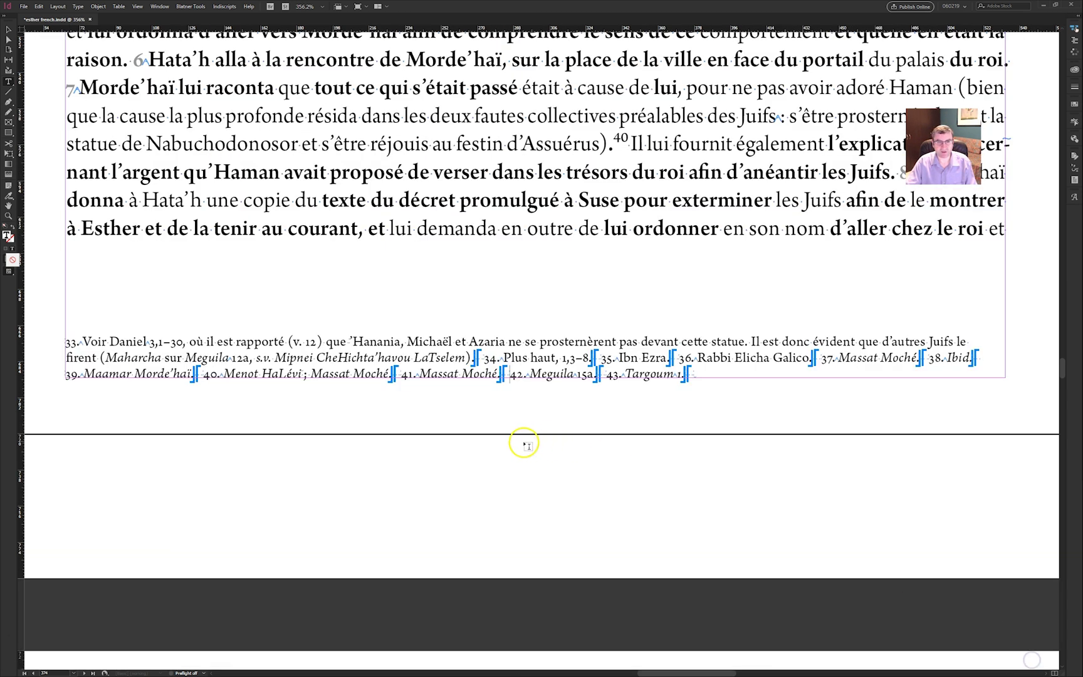
{"action": "left_click_drag", "start_coordinate": [551, 449], "coordinate": [336, 329]}
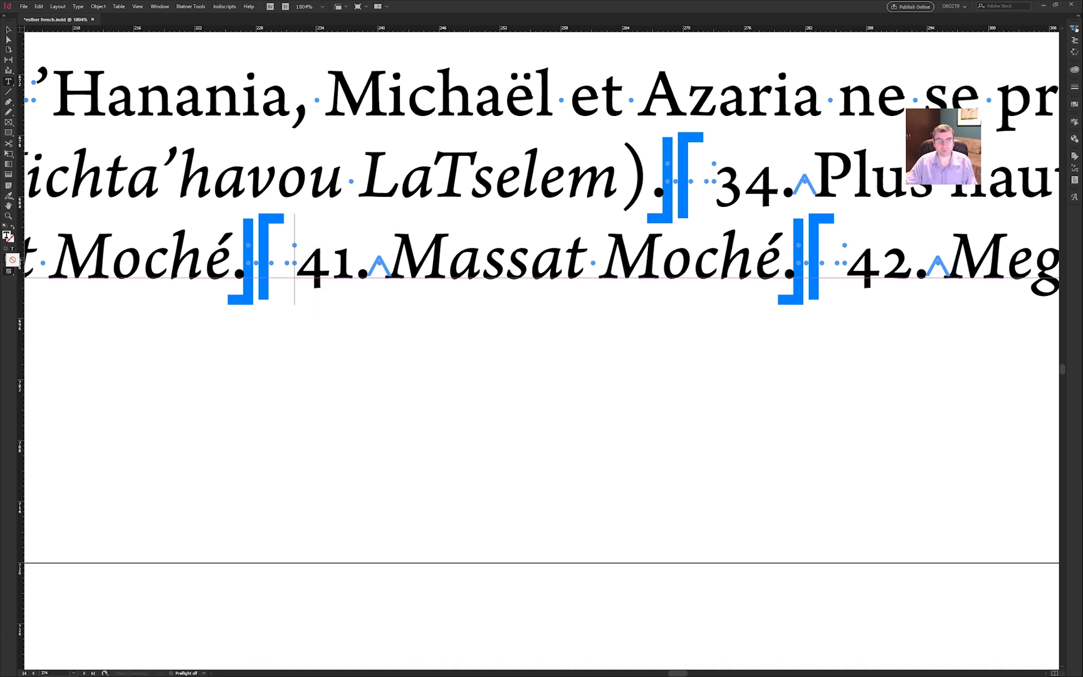
{"action": "key", "text": "Left"}
{"action": "key", "text": "Left"}
{"action": "key", "text": "Left"}
{"action": "key", "text": "Right"}
{"action": "key", "text": "Right"}
{"action": "key", "text": "Right"}
{"action": "key", "text": "Right"}
{"action": "key", "text": "Right"}
{"action": "key", "text": "Left"}
{"action": "key", "text": "Left"}
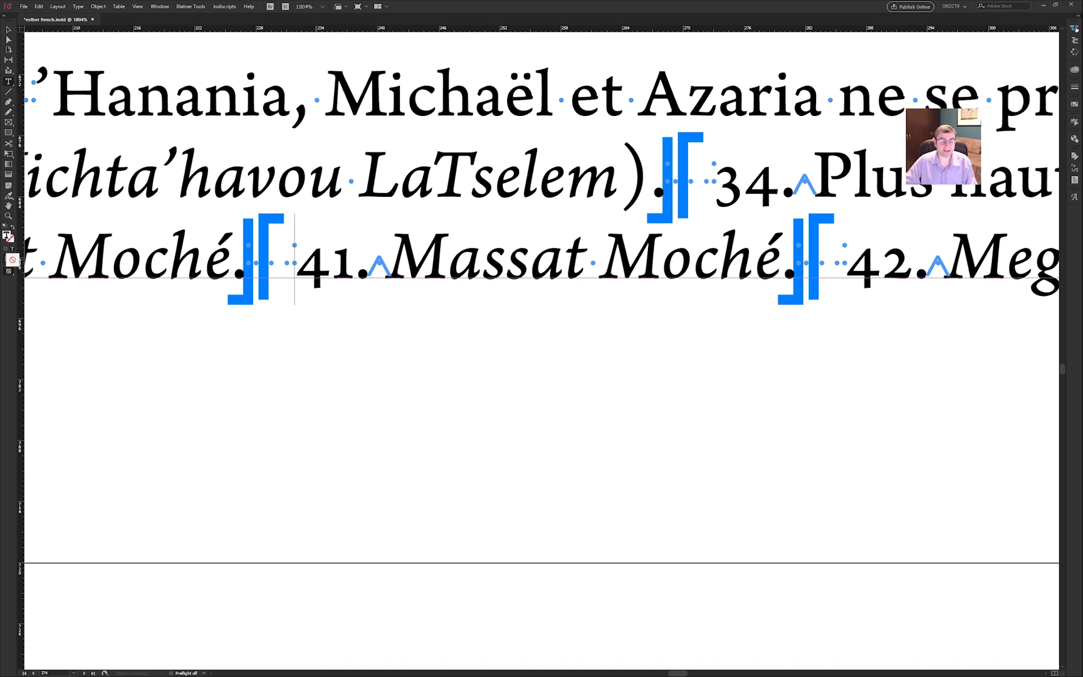
{"action": "key", "text": "Return"}
{"action": "key", "text": "ctrl+alt+0"}
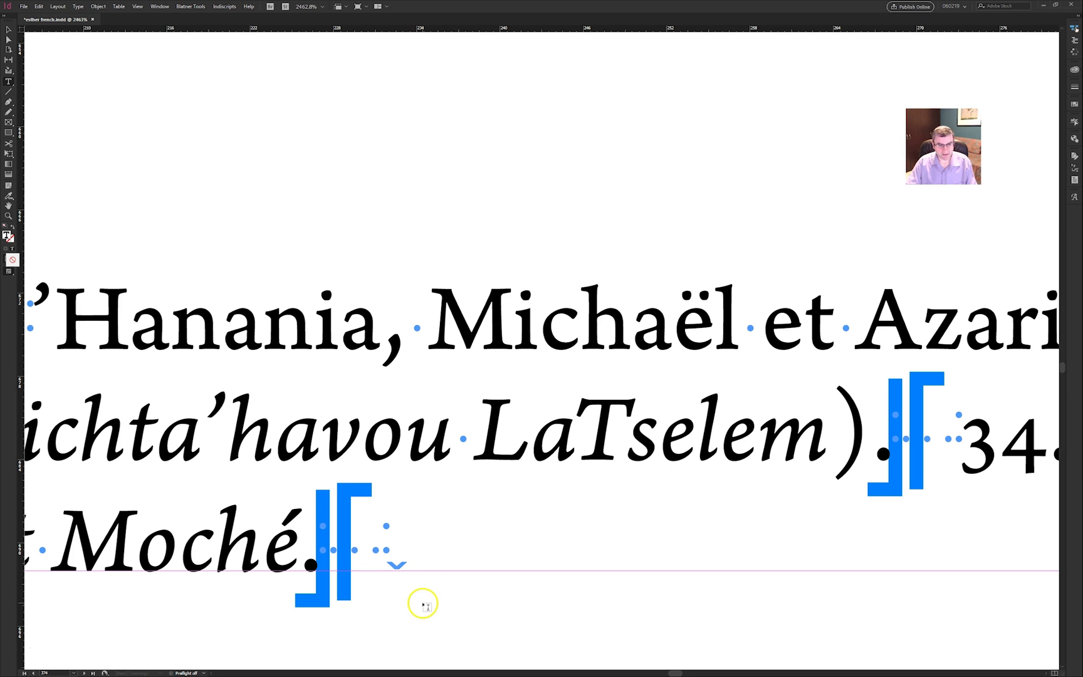
{"action": "key", "text": "ctrl+alt+0"}
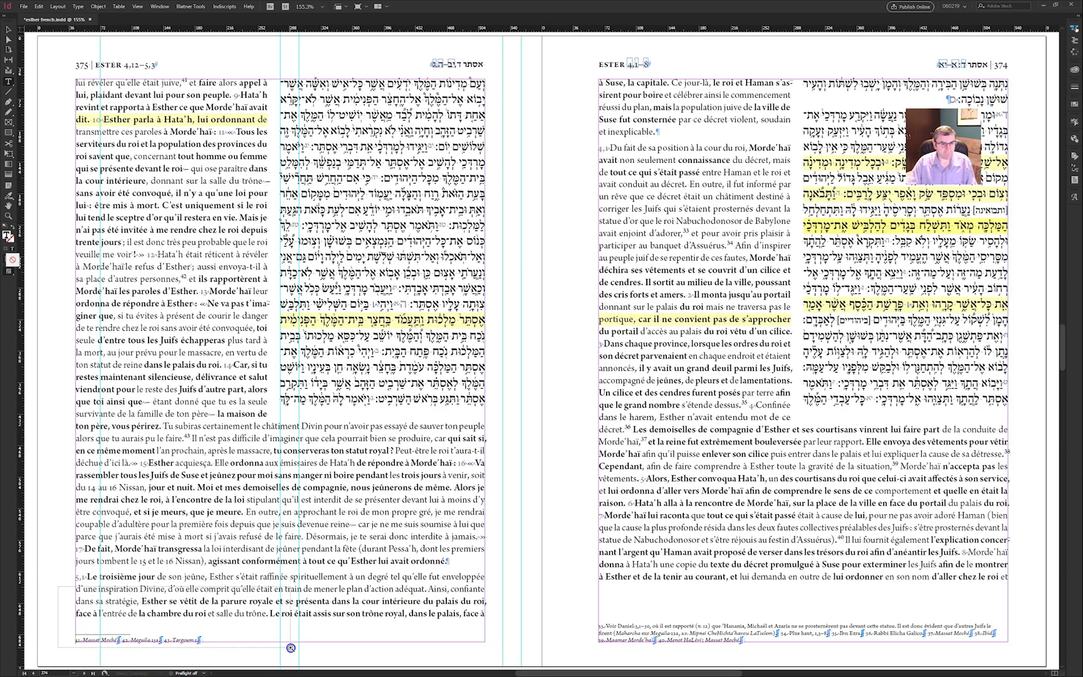
{"action": "scroll", "coordinate": [290, 647], "scroll_direction": "up", "scroll_amount": 5}
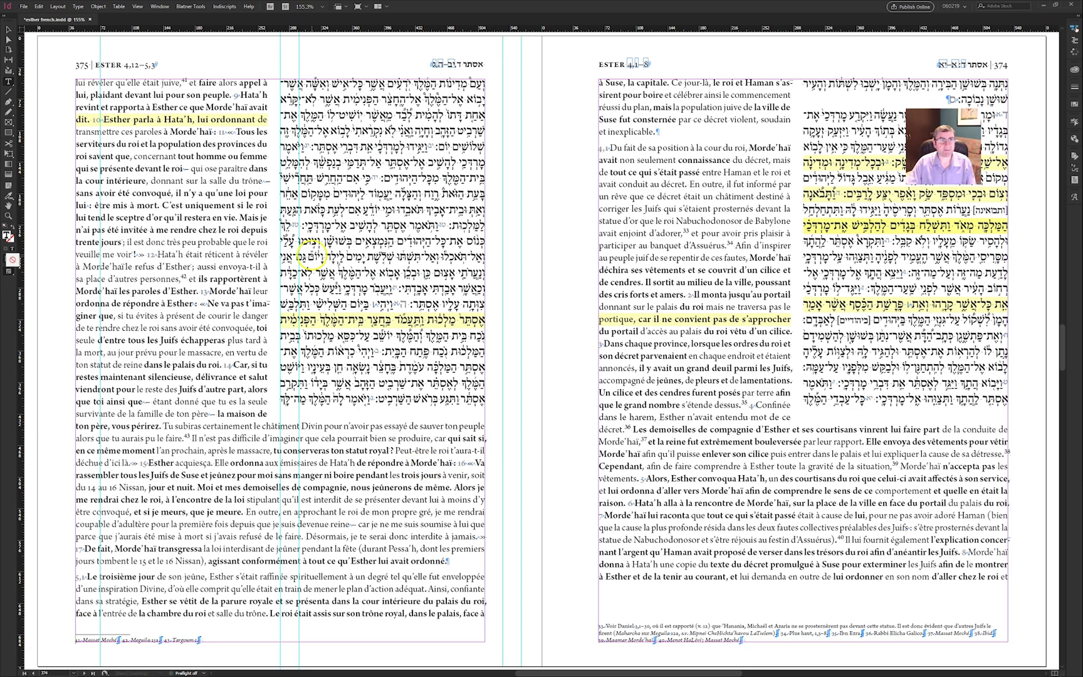
- Select the endnote frame and the Hebrew text frame to inspect their threading, then deselect
{"action": "left_click", "coordinate": [454, 258]}
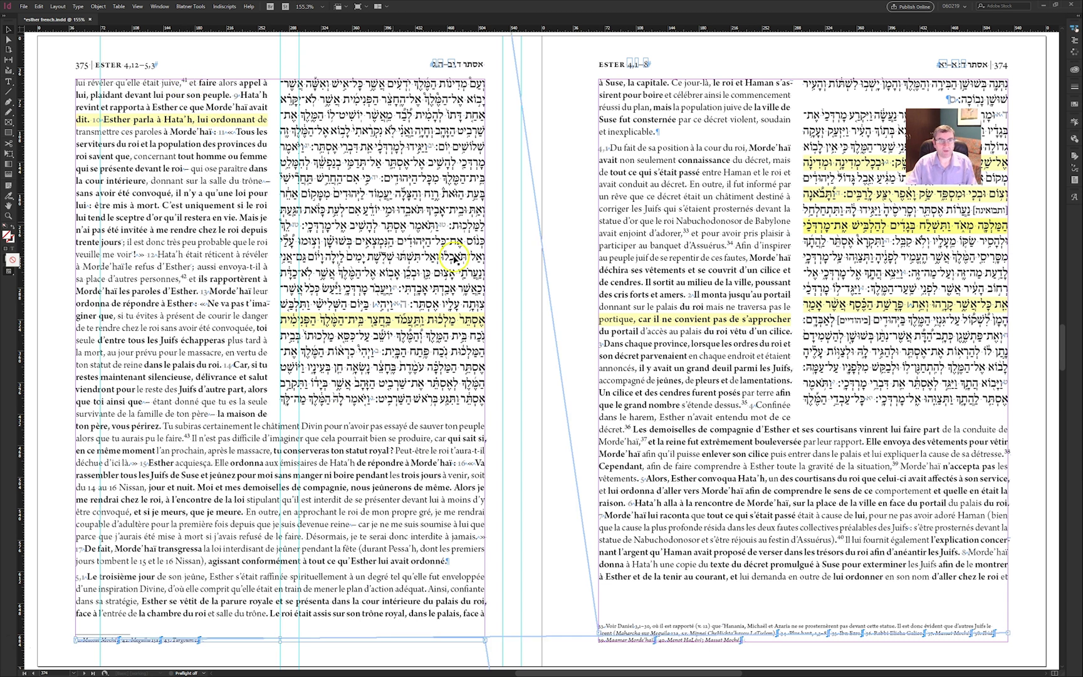
{"action": "left_click", "coordinate": [502, 309]}
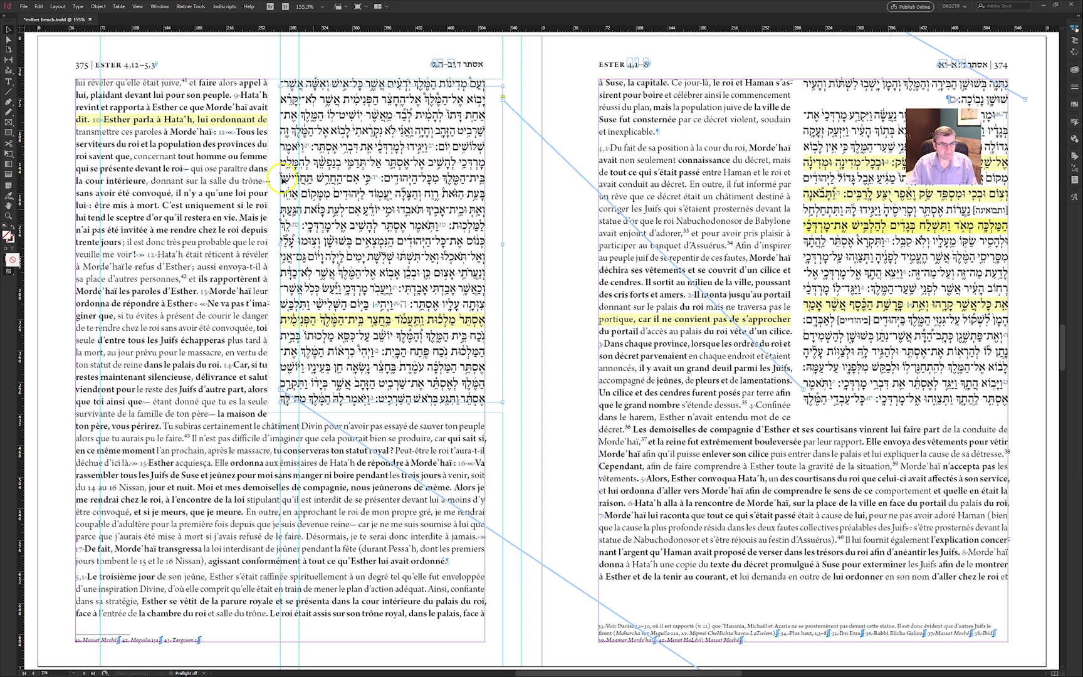
{"action": "left_click", "coordinate": [188, 85]}
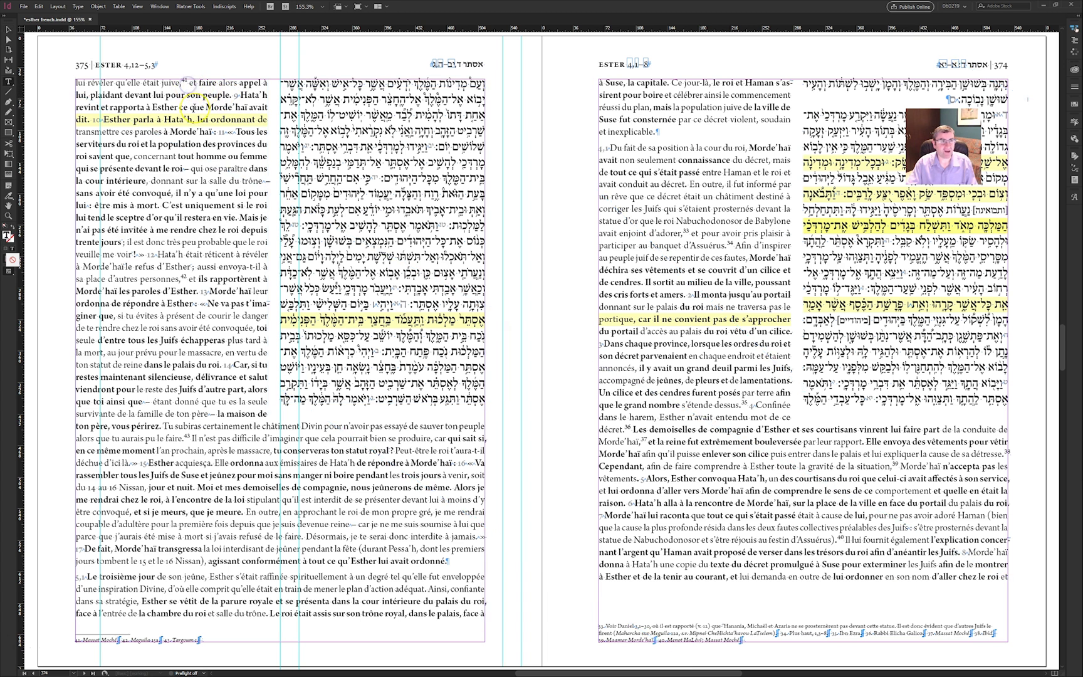
- Switch to Preview mode and zoom in to check the notes at page 375's foot
{"action": "key", "text": "w"}
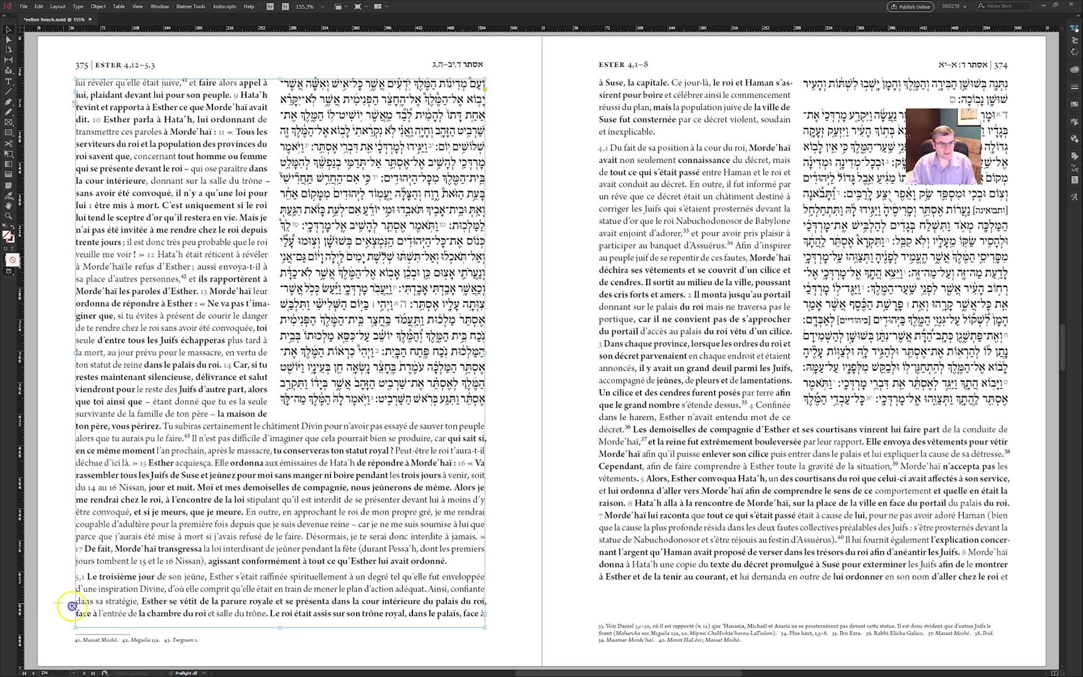
{"action": "left_click_drag", "start_coordinate": [55, 592], "coordinate": [254, 656]}
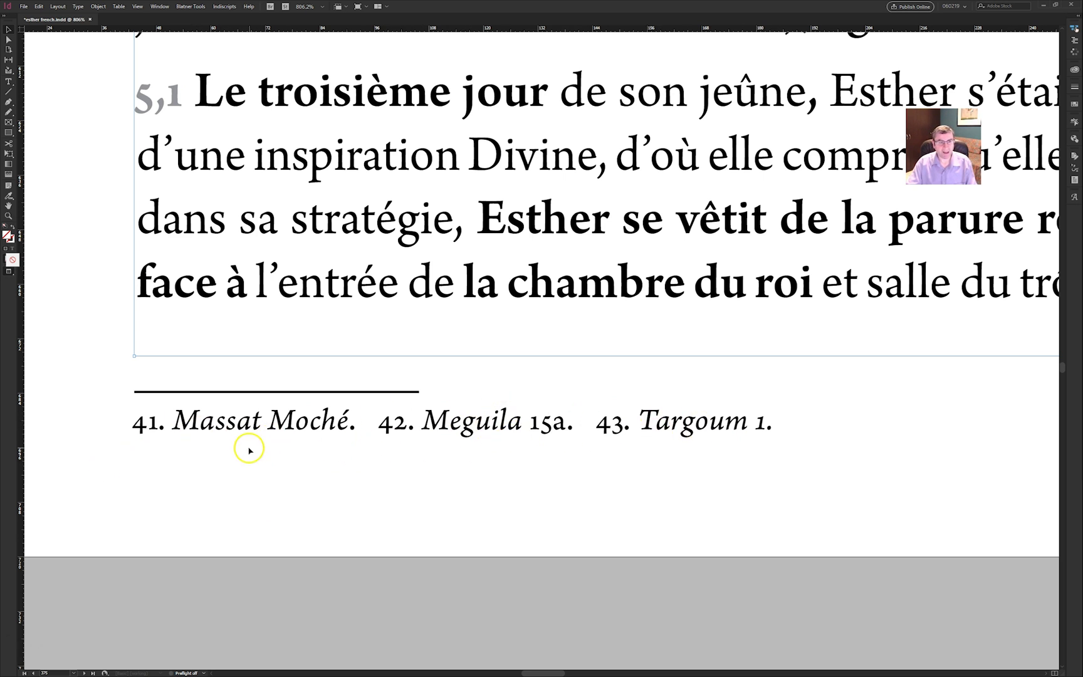
{"action": "key", "text": "ctrl+alt+0"}
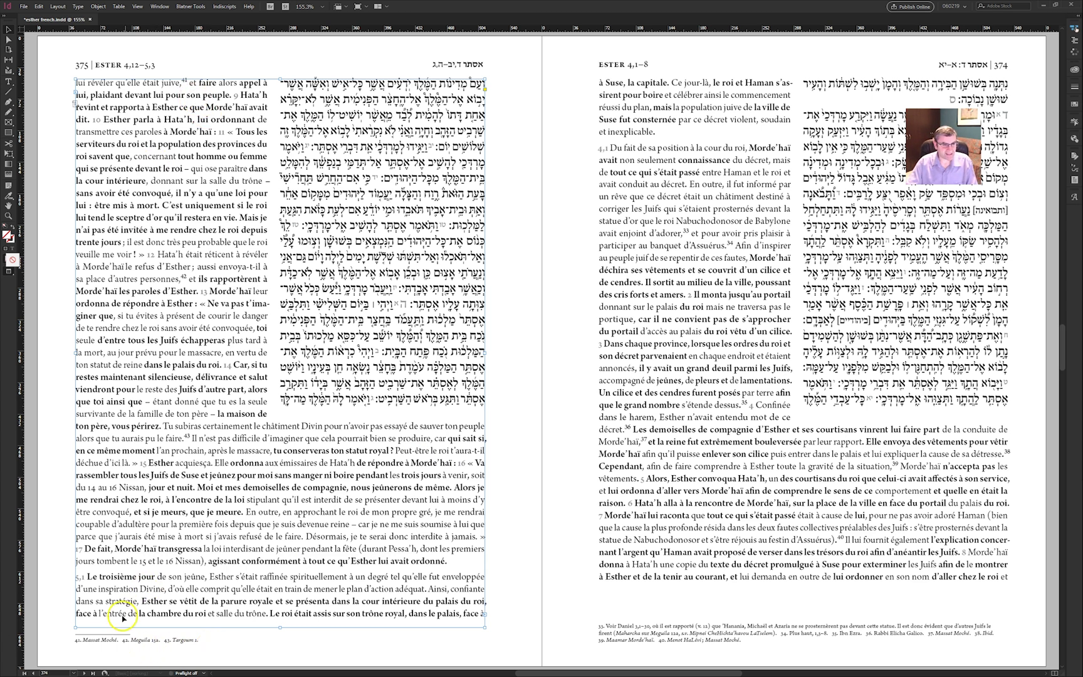
- Delete the endnote reference marker after 'juive,' on page 375
{"action": "left_click", "coordinate": [184, 83]}
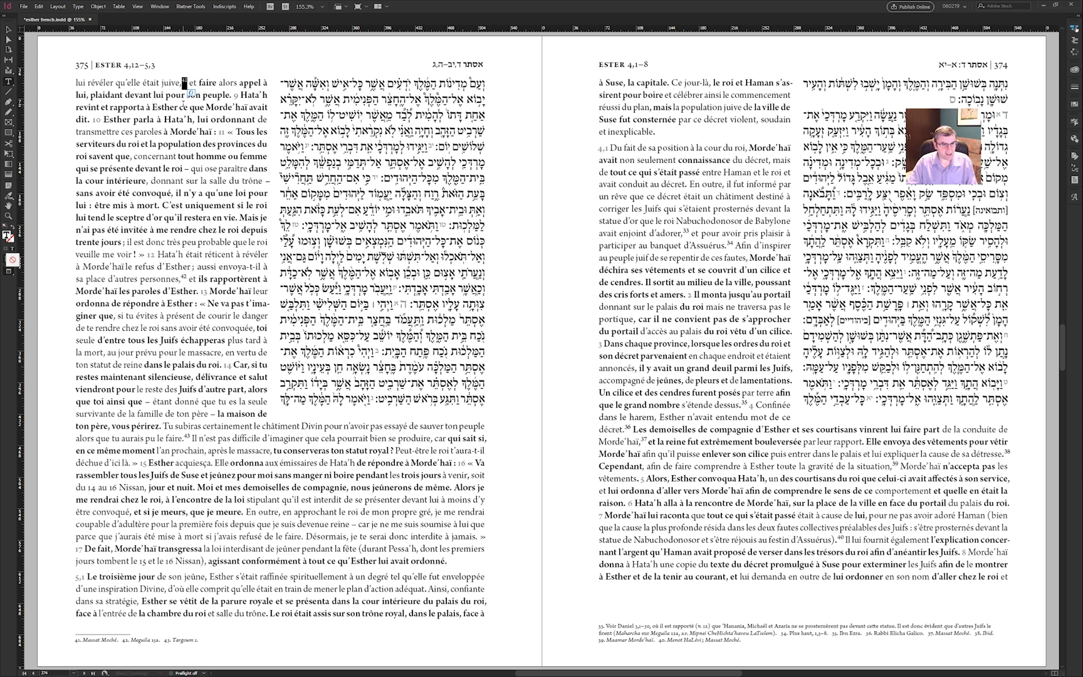
{"action": "key", "text": "Delete"}
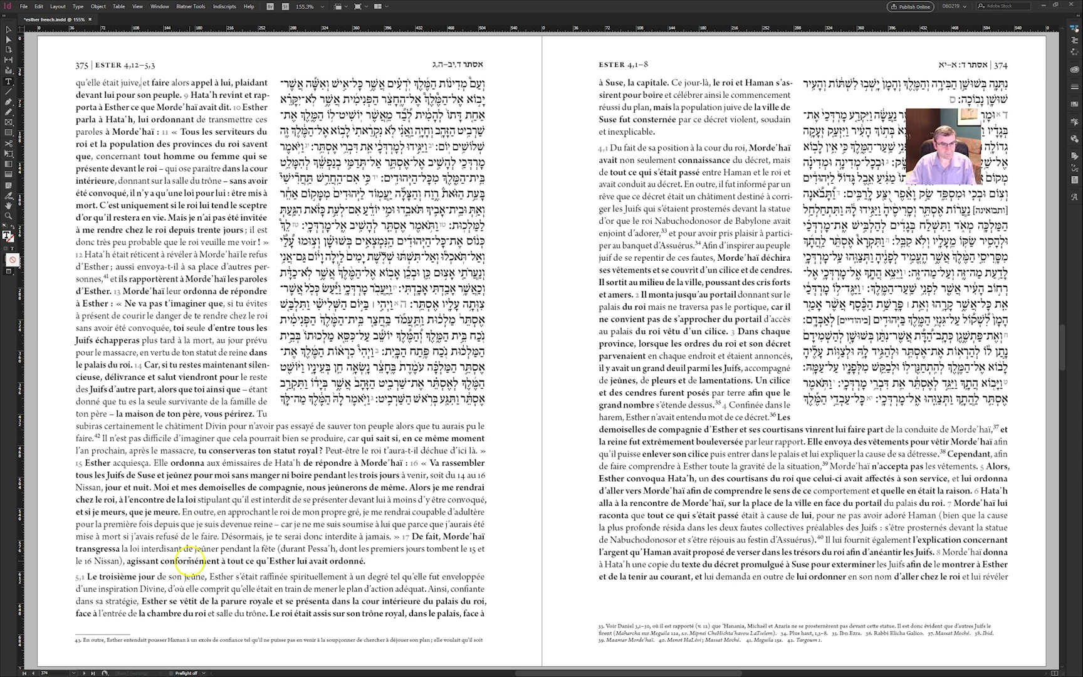
{"action": "key", "text": "Escape"}
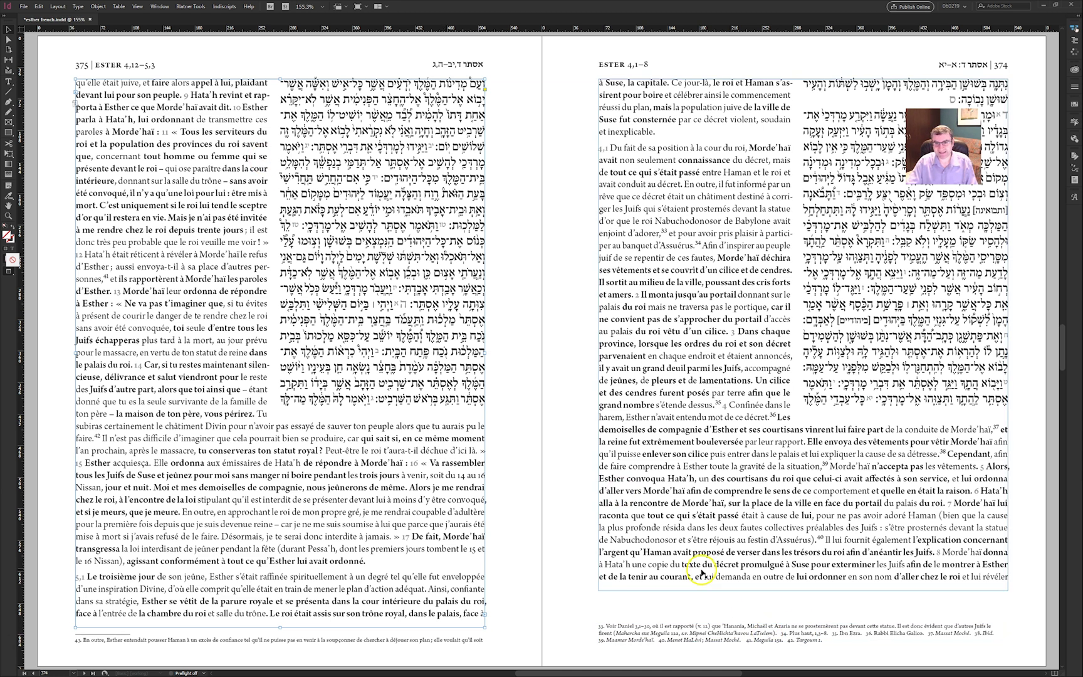
- Insert a frame break before renumbered note 41, moving notes 41 'Meguila 15a.' and 42 'Targoum 1.' to page 375
{"action": "left_click_drag", "start_coordinate": [567, 589], "coordinate": [968, 652]}
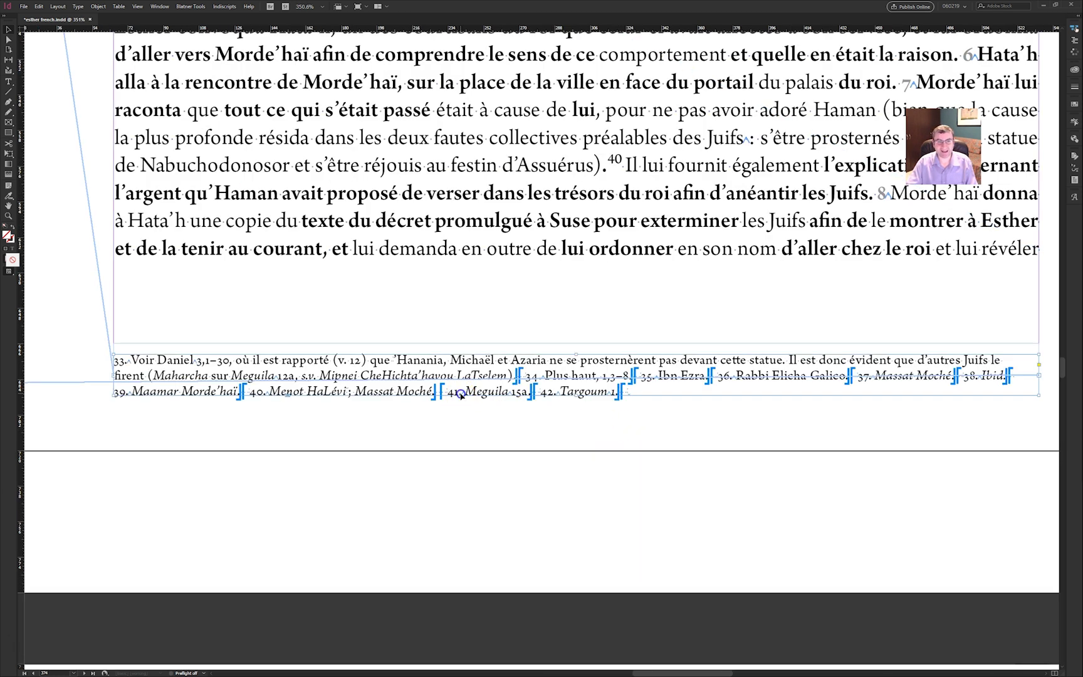
{"action": "double_click", "coordinate": [462, 391]}
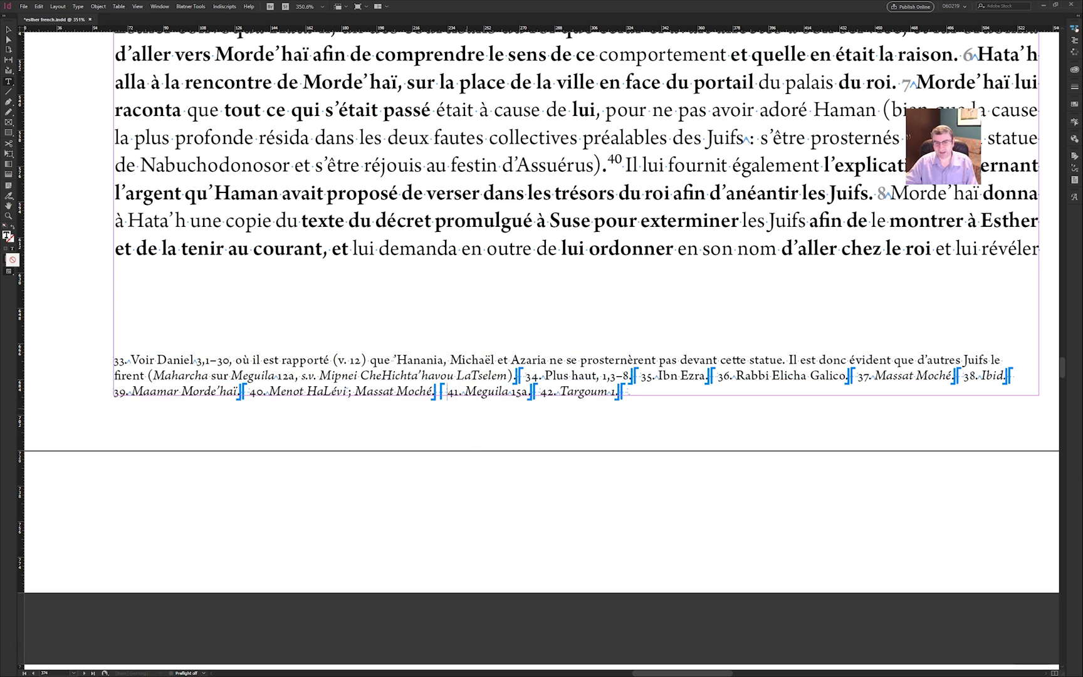
{"action": "key", "text": "KP_Enter"}
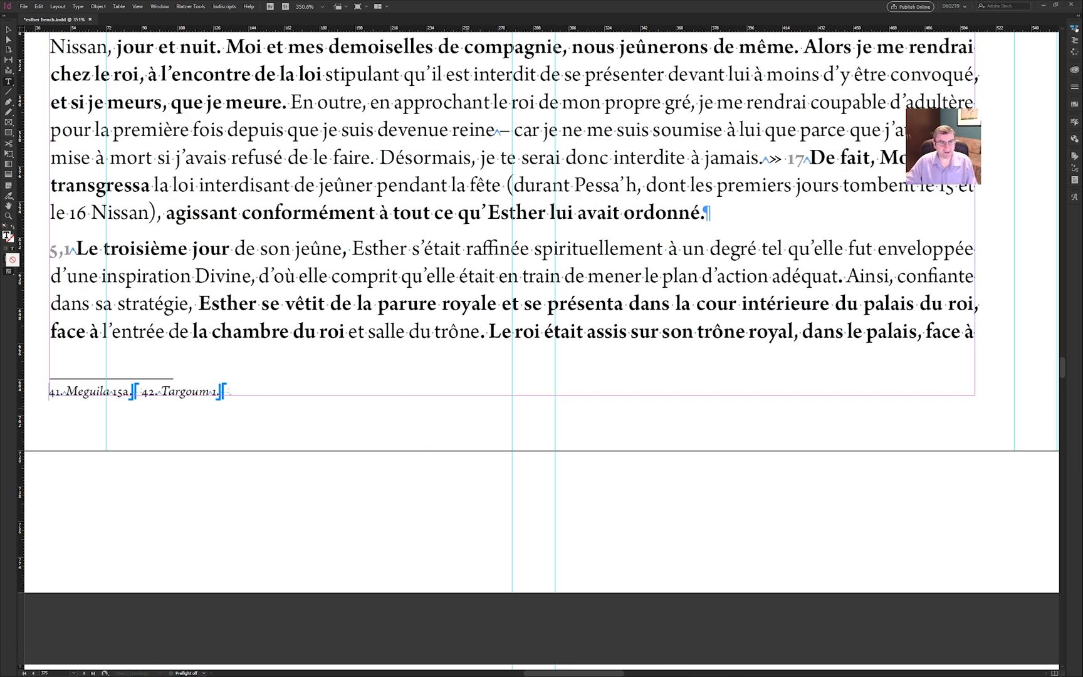
{"action": "key", "text": "ctrl+alt+0"}
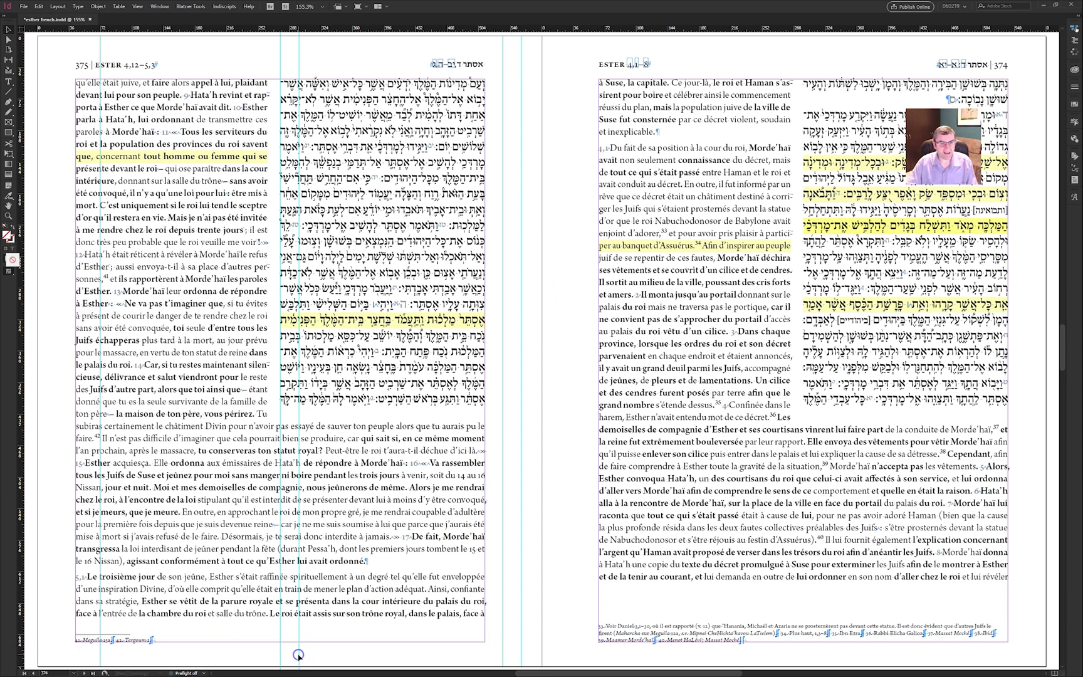